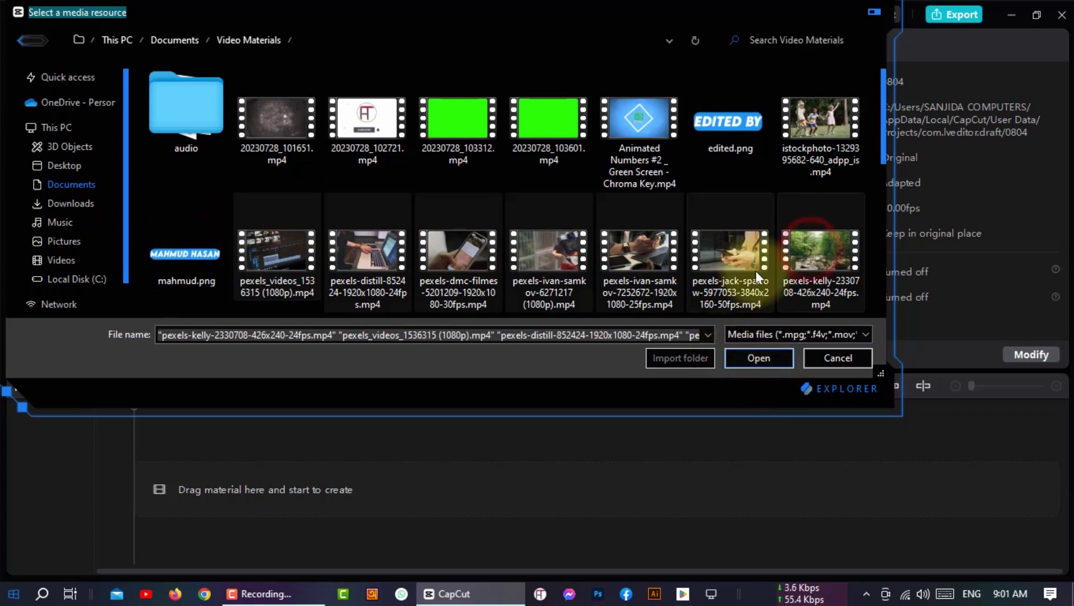
Step: Import the six Pexels videos from pexels_videos_1536315 through the jack clip 5977053 in the Video Materials folder
left_click(757, 271, "shift")
left_click(759, 357)
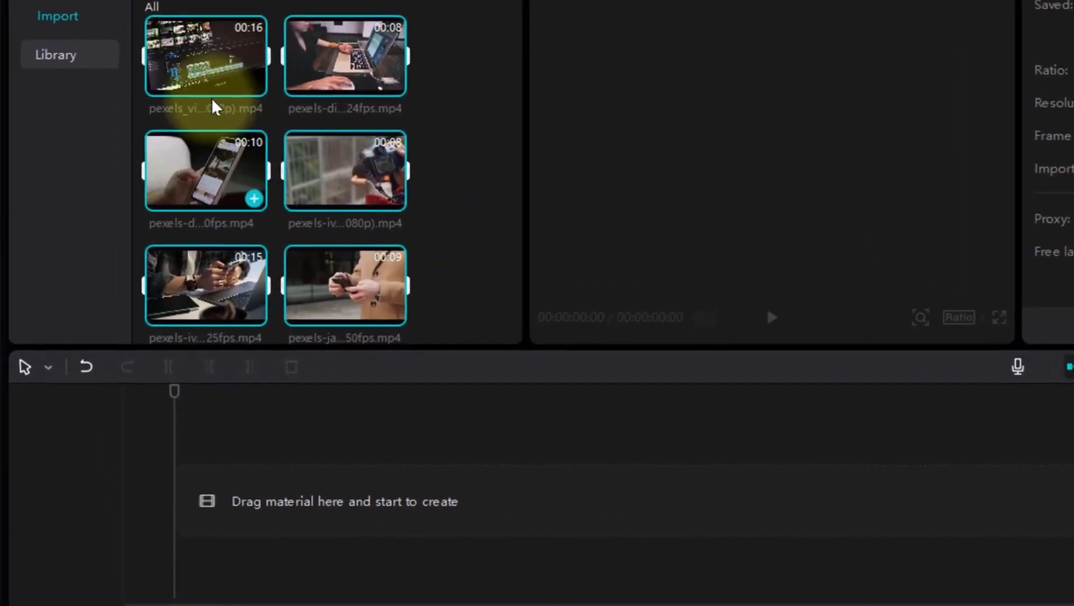
Step: Place all six imported clips on the timeline and try moving the last clip to the middle and back to the end
left_click_drag(192, 88, 185, 504)
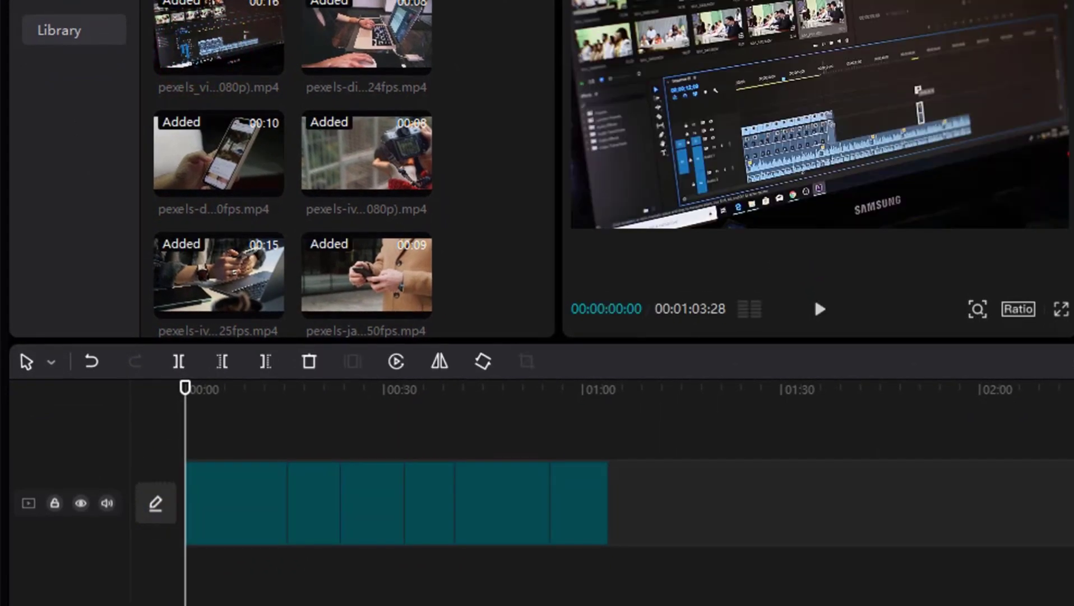
left_click(549, 470)
left_click(620, 485)
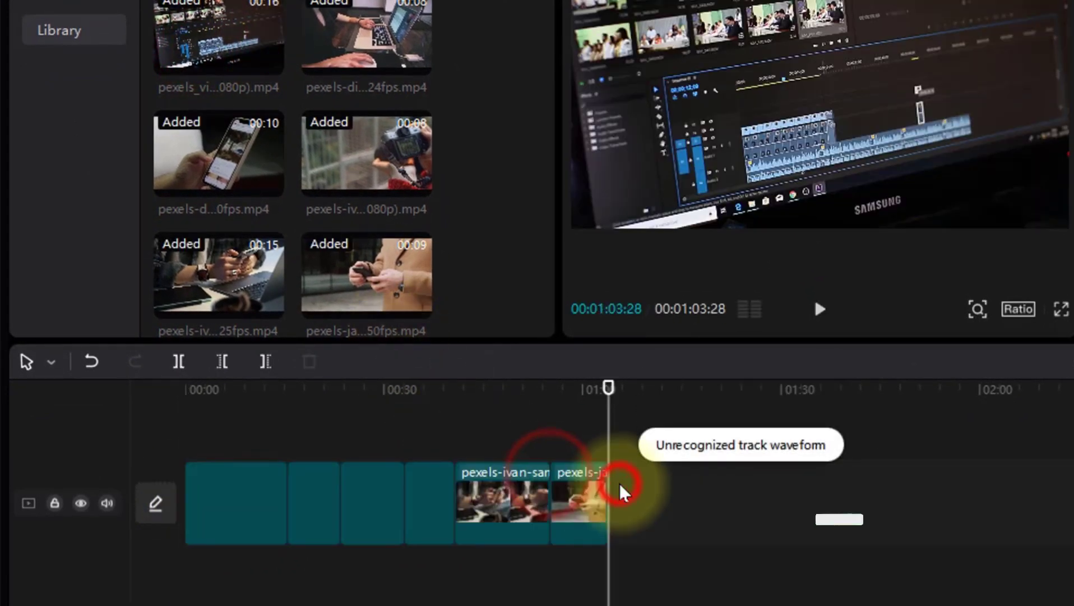
left_click(429, 504)
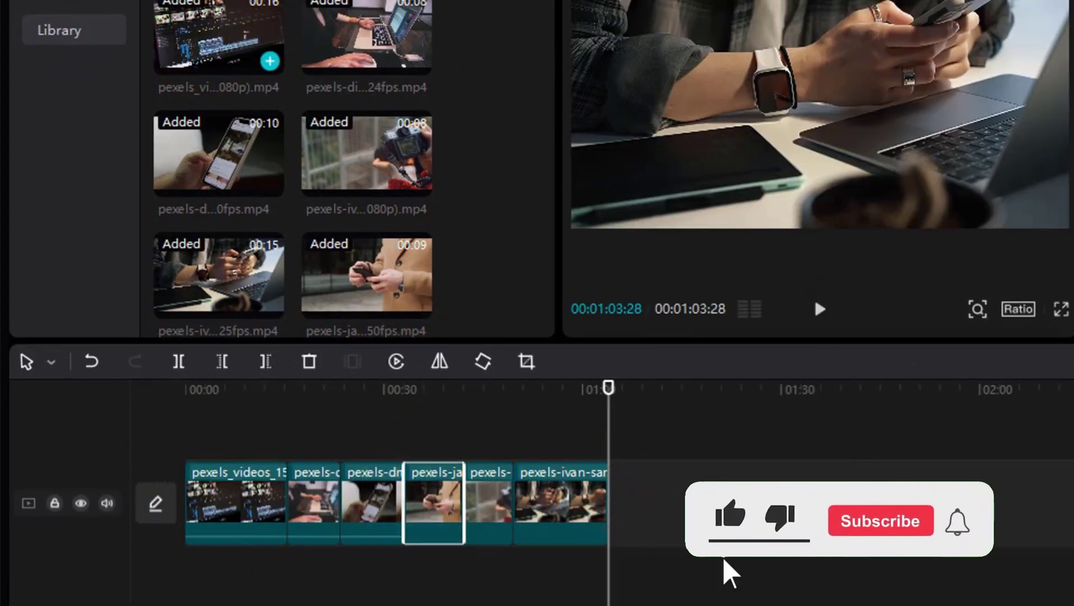
left_click_drag(429, 503, 632, 518)
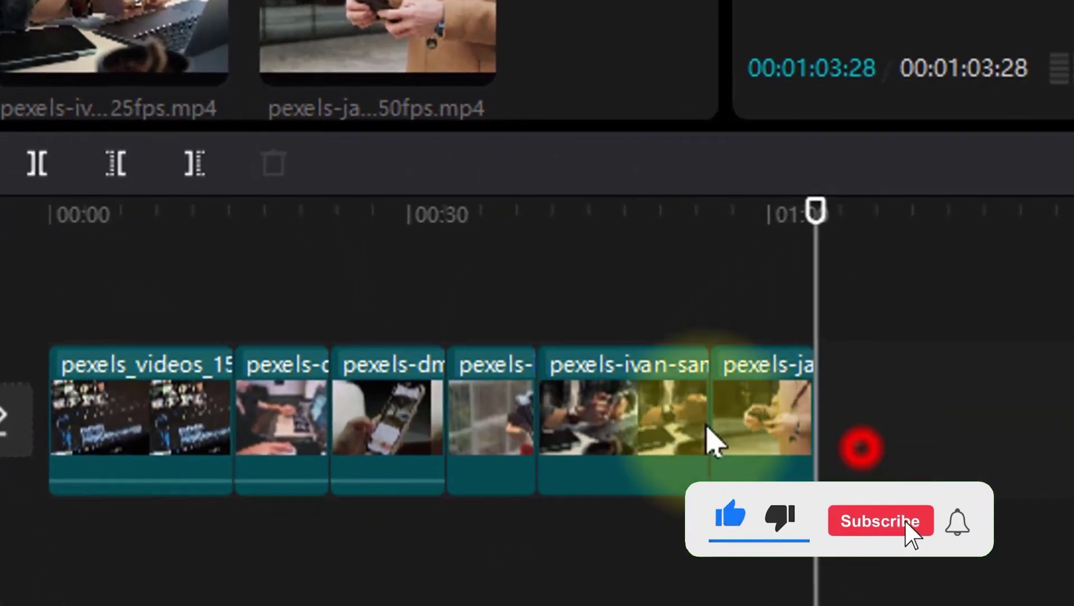
Step: Select all the clips on the timeline and delete them
left_click(62, 421)
left_click(1014, 408)
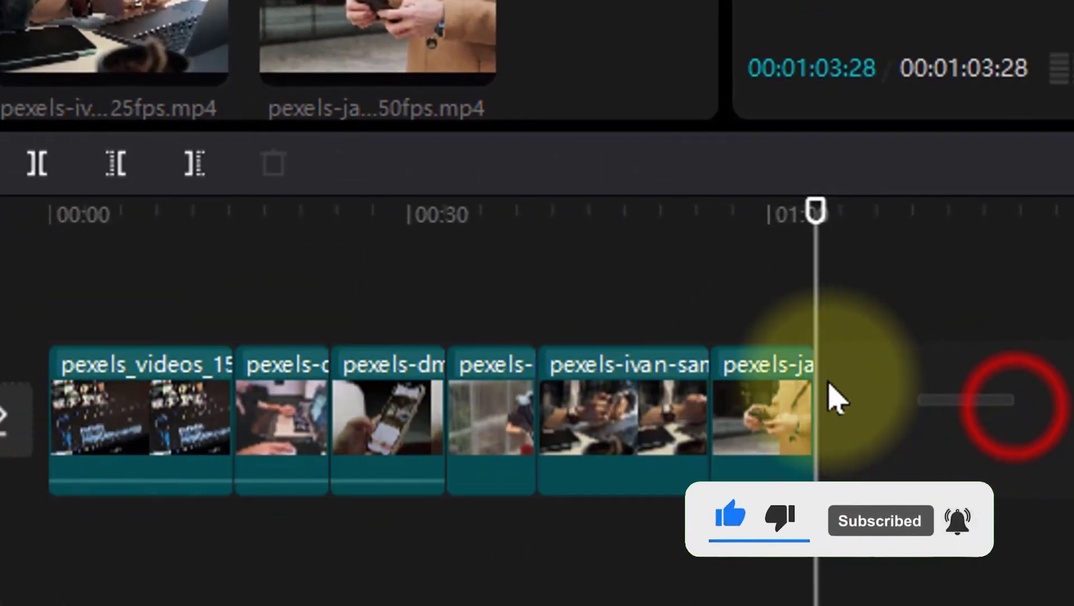
left_click_drag(829, 385, 27, 339)
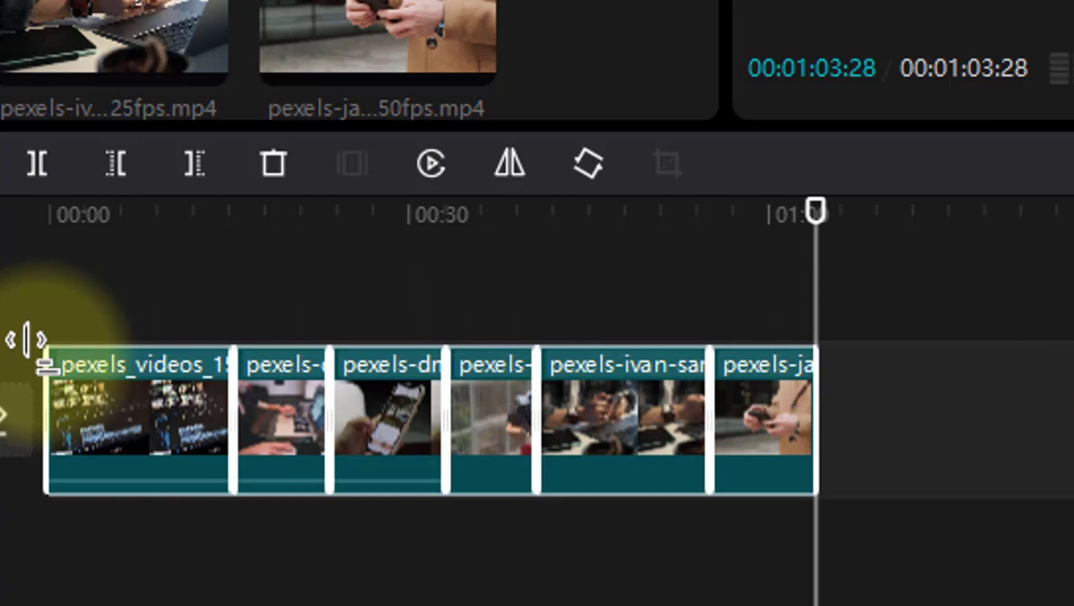
key("Delete")
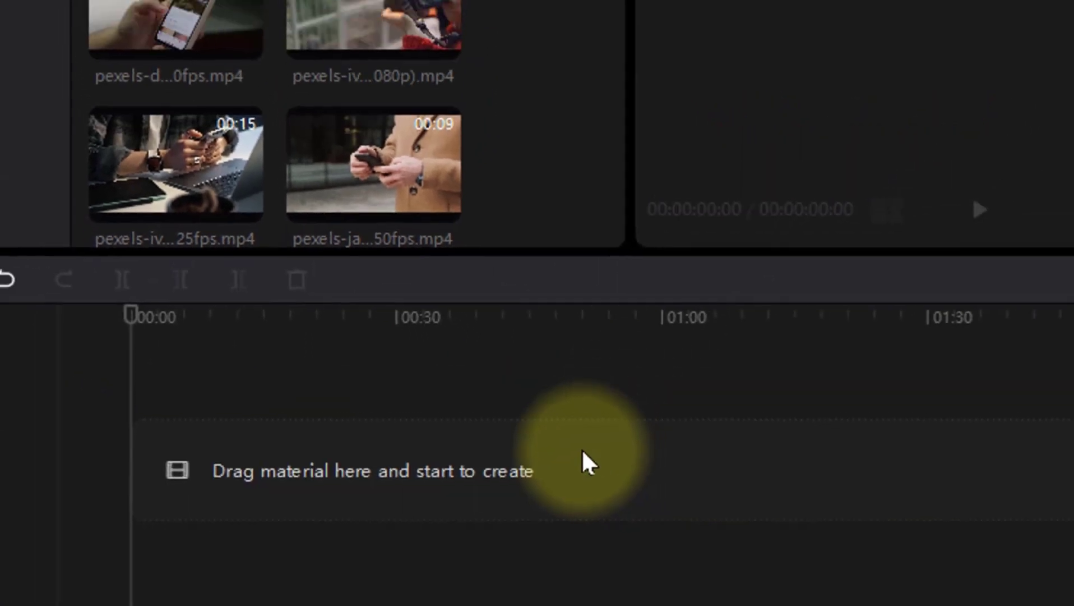
left_click_drag(222, 14, 211, 503)
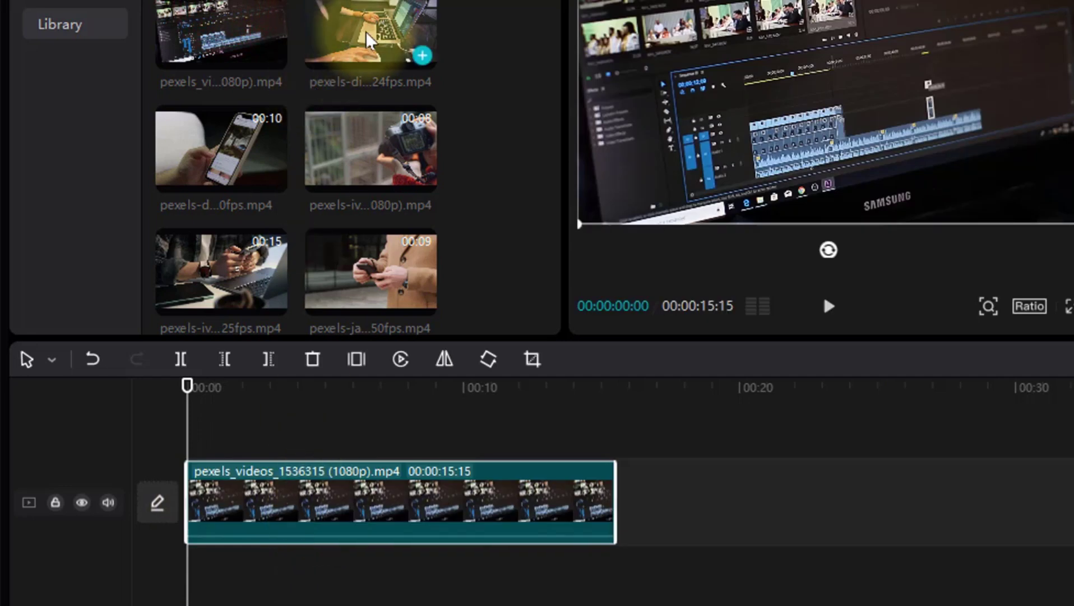
left_click_drag(336, 151, 617, 501)
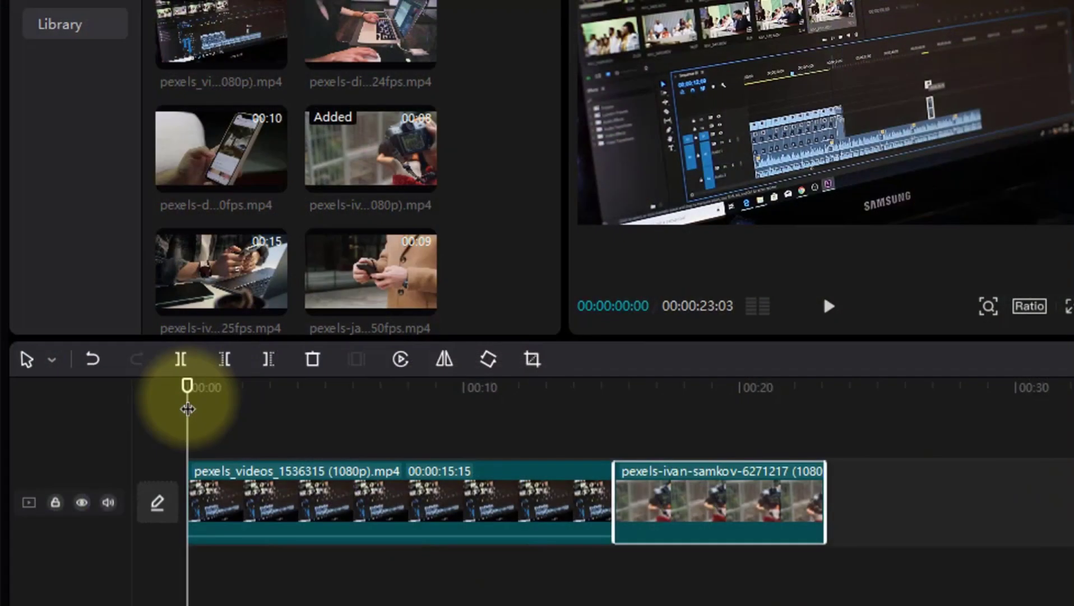
left_click_drag(188, 409, 178, 442)
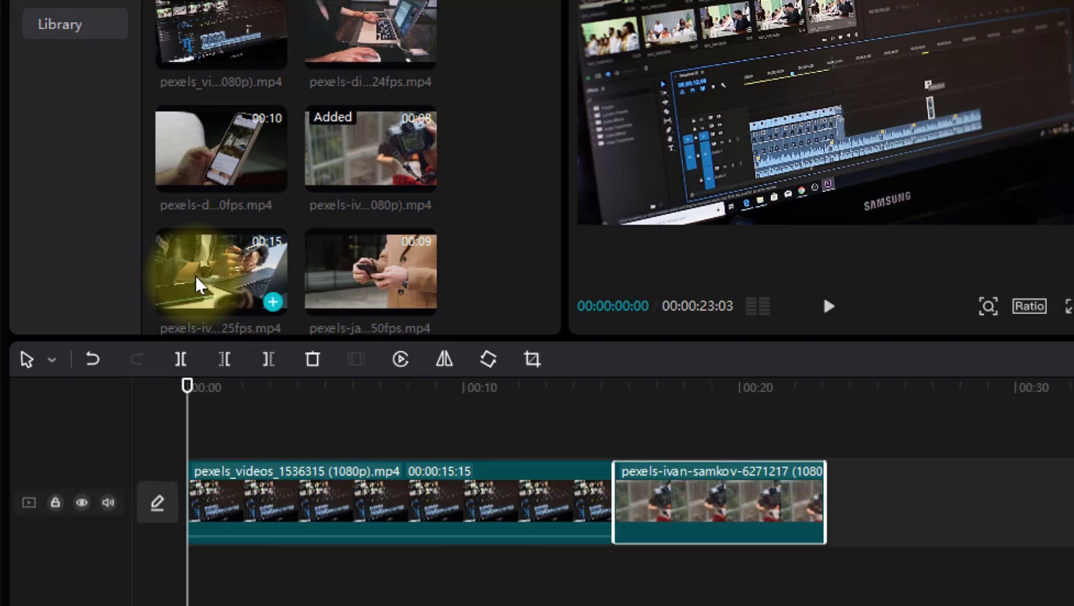
Step: Swap the order of the two timeline clips and restore the original order
left_click(235, 439)
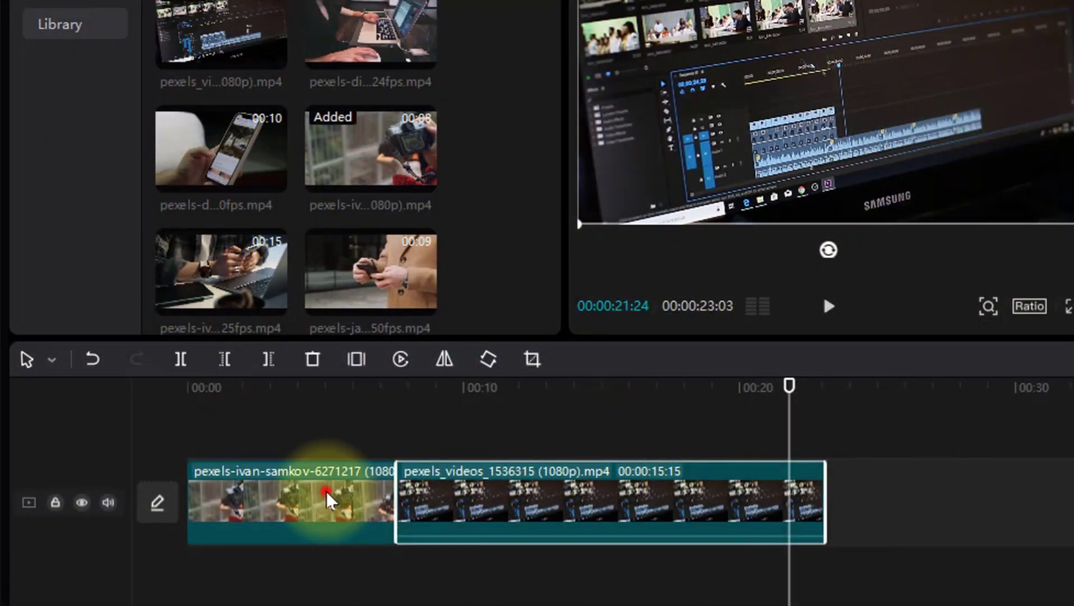
left_click(326, 492)
mouse_move(501, 496)
left_mouse_down()
mouse_move(672, 510)
mouse_move(537, 517)
mouse_move(508, 507)
left_mouse_up()
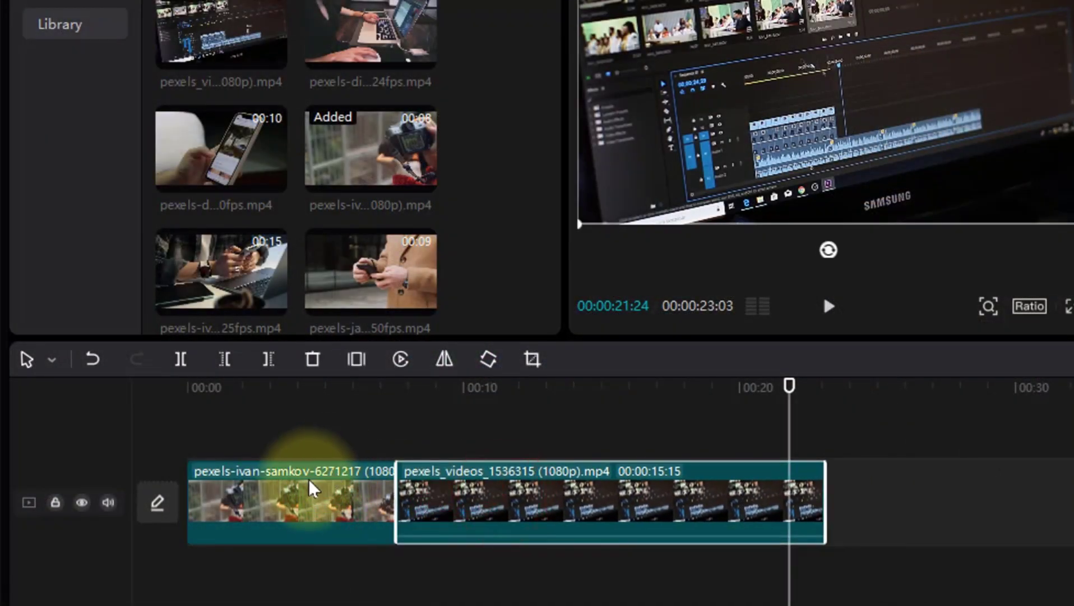
left_click_drag(307, 482, 755, 472)
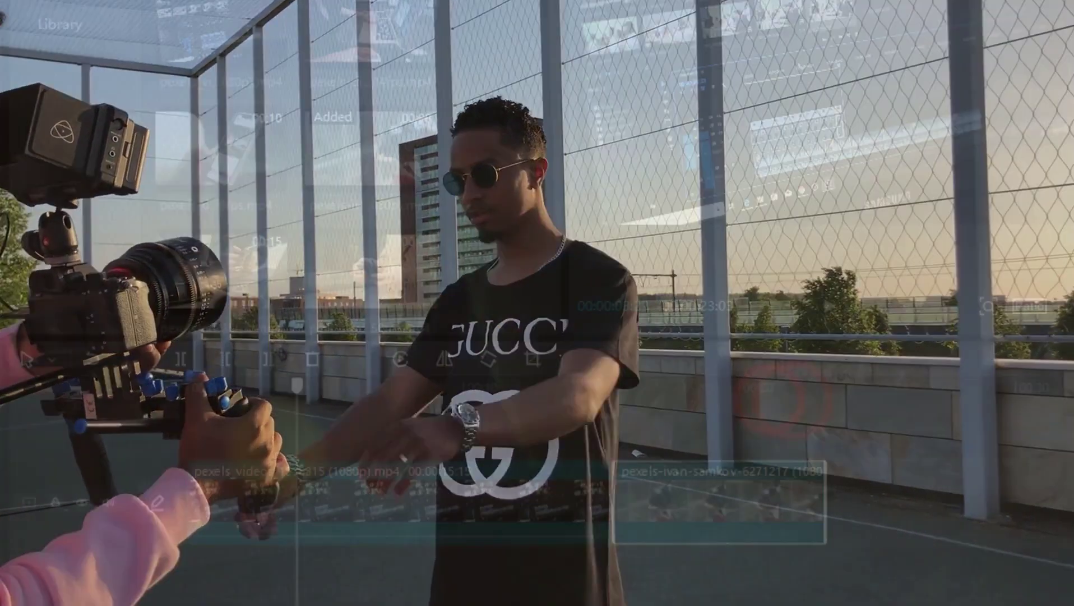
Step: Remove the part of the first clip before 00:00:02:19 with Delete left
left_click(225, 465)
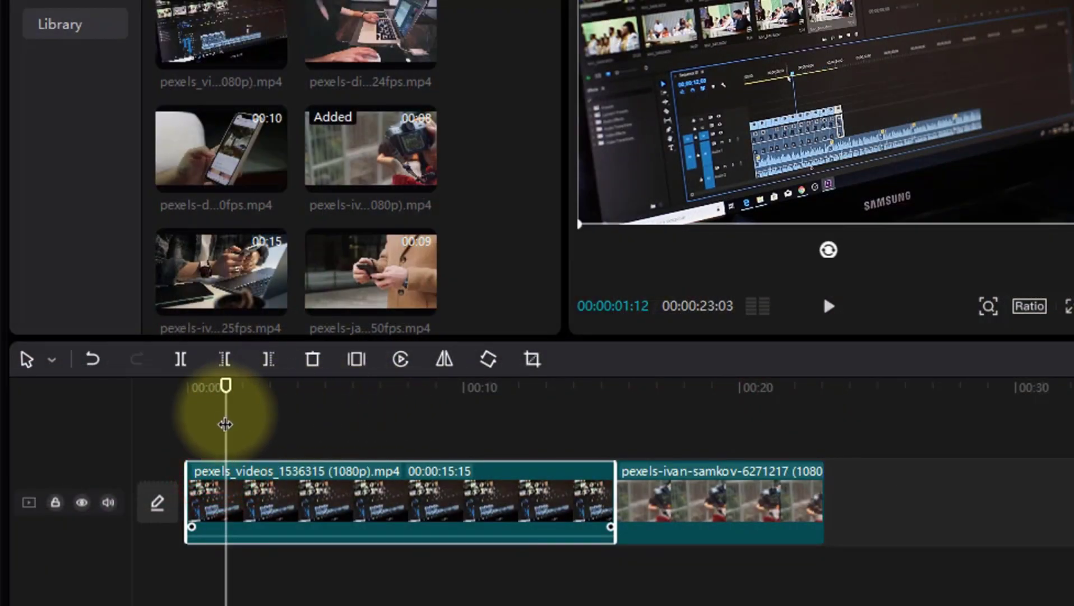
left_click_drag(224, 418, 259, 416)
left_click(158, 413)
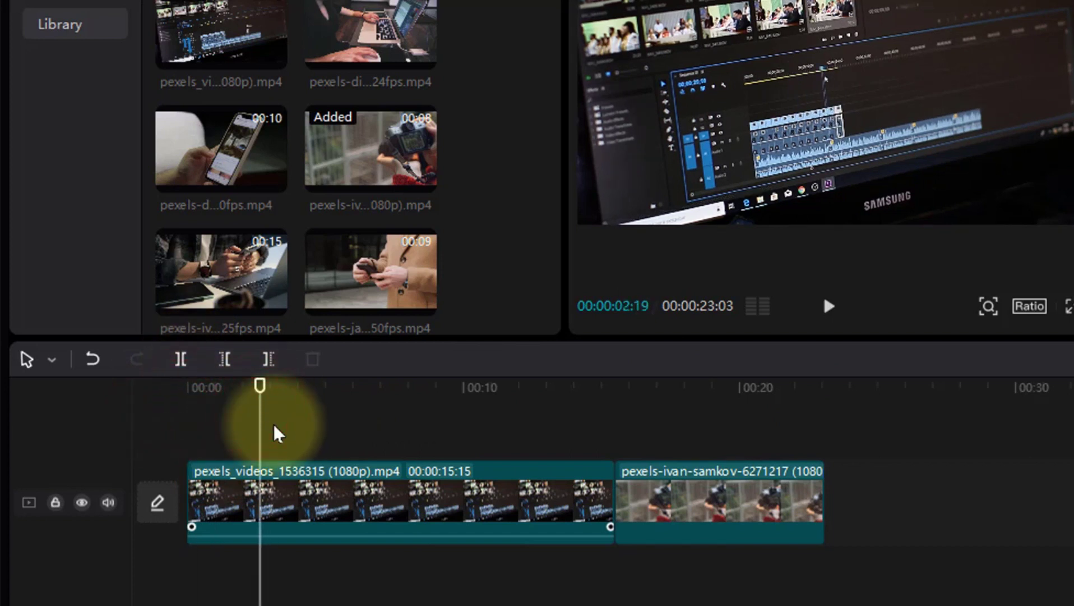
left_click(227, 360)
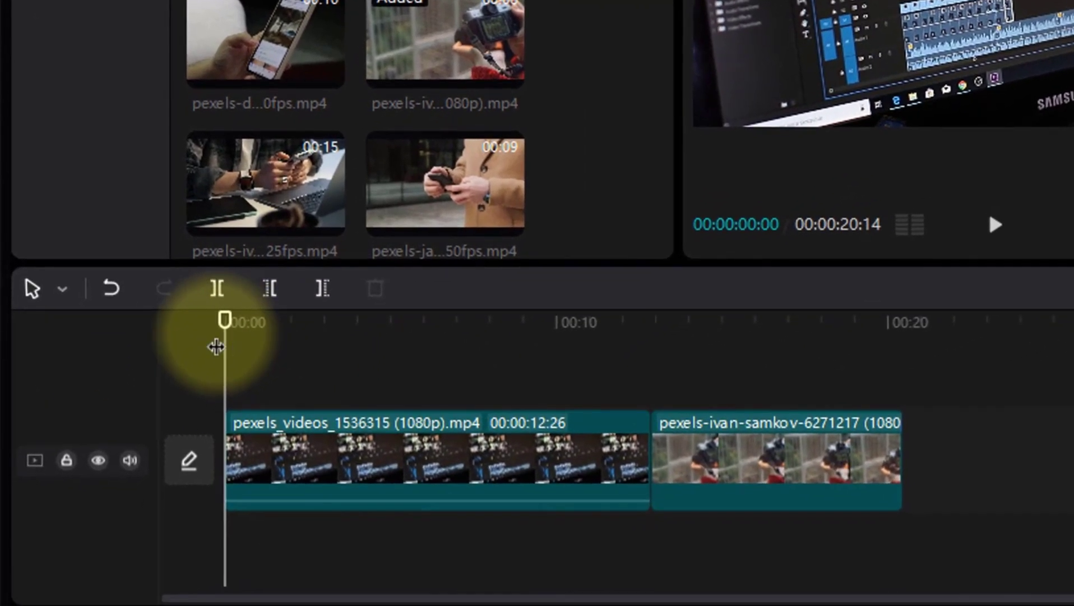
Step: Cut off the end of the second clip after 00:00:18:02 with Delete right
left_click_drag(186, 393, 378, 423)
left_click(822, 379)
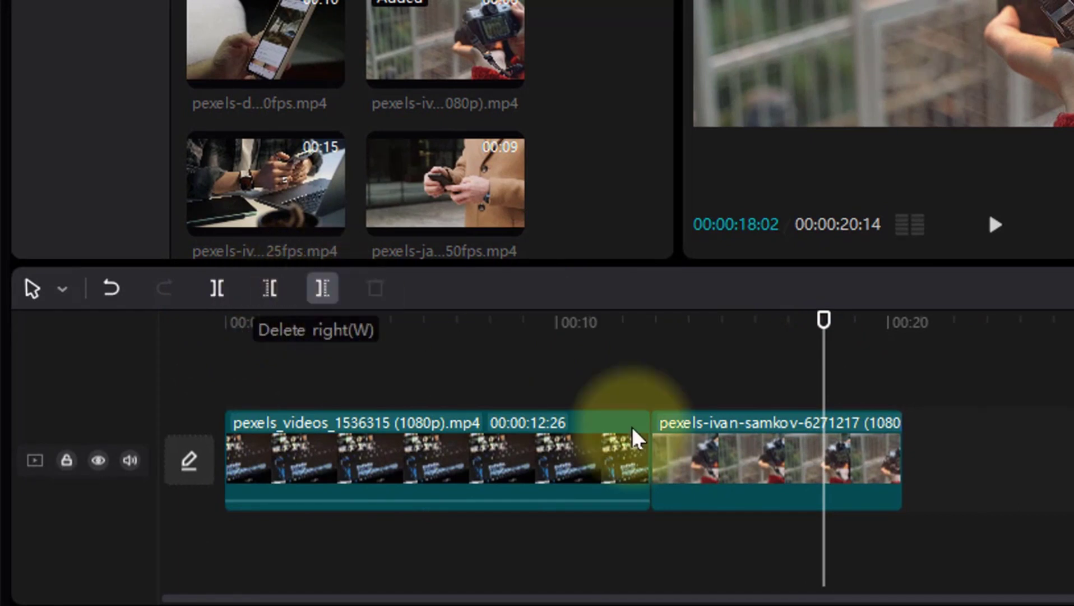
key("w")
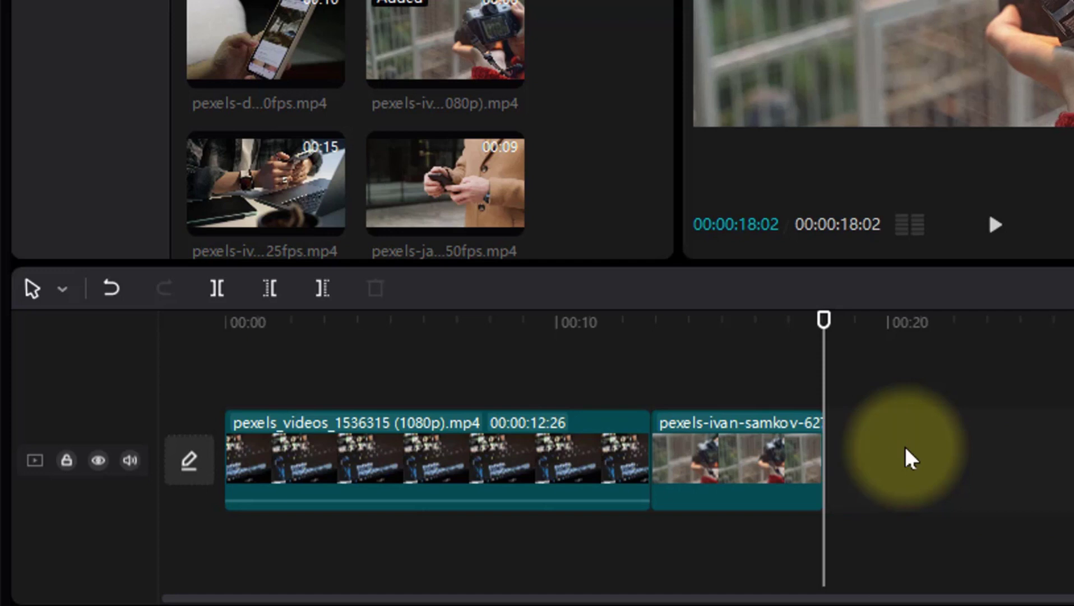
Step: Split the first clip at about 6 seconds on the timeline
left_click(818, 381)
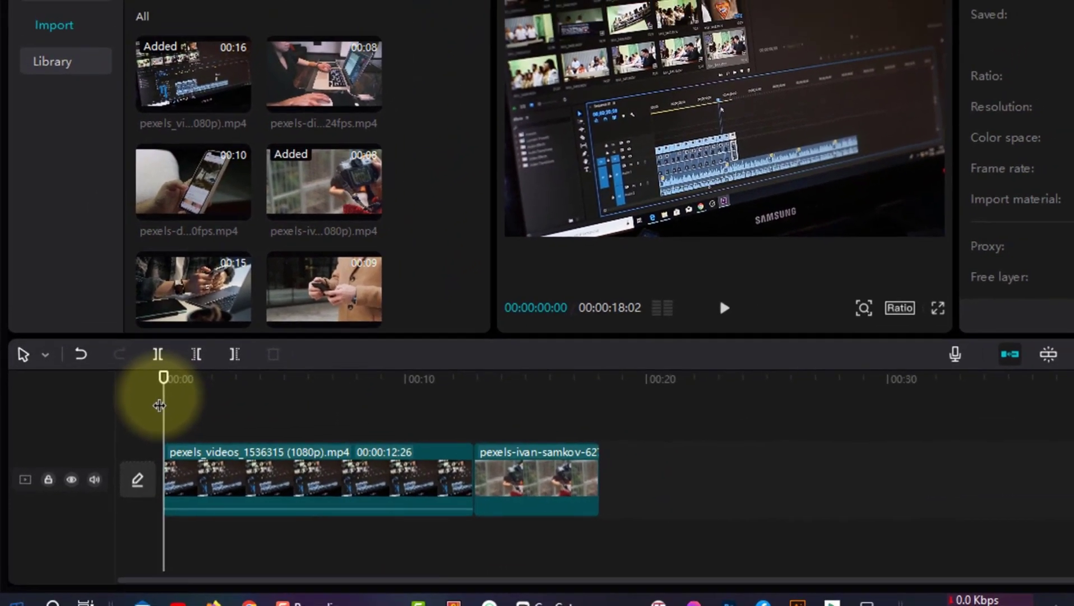
left_click(206, 357)
left_click_drag(150, 391, 220, 417)
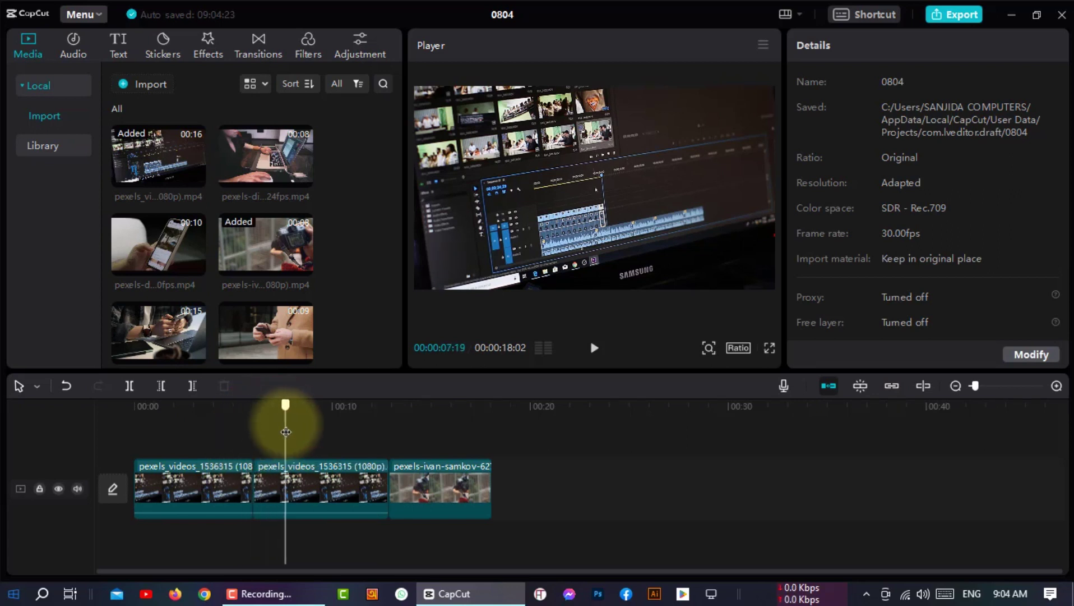
Step: Trim the start of the second clip piece, cut the first piece's end at 00:00:04:28, and return the playhead to the start
left_click(162, 386)
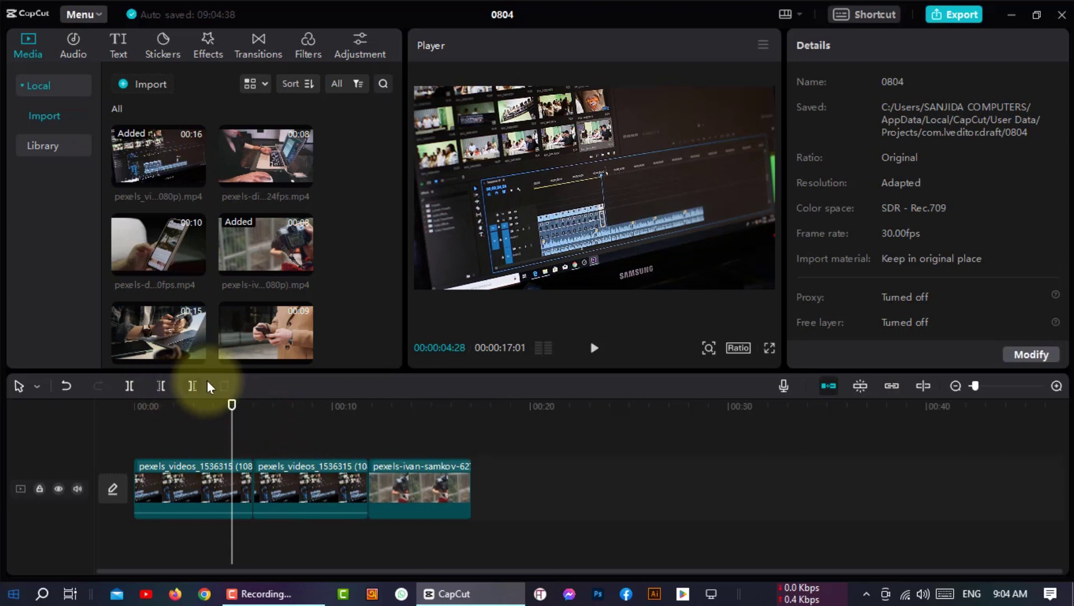
left_click(193, 386)
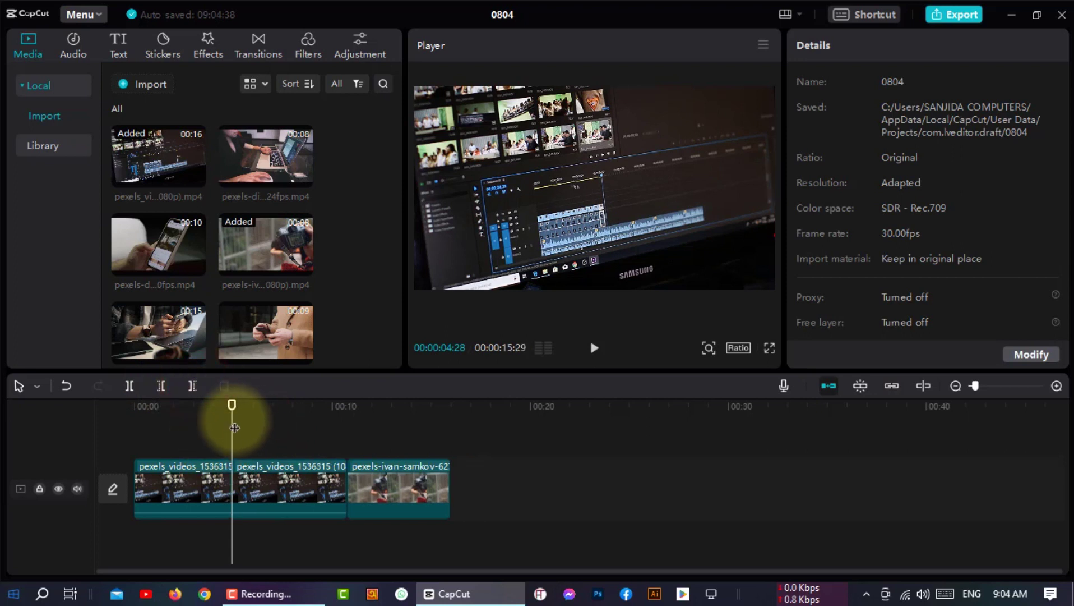
left_click_drag(234, 427, 159, 427)
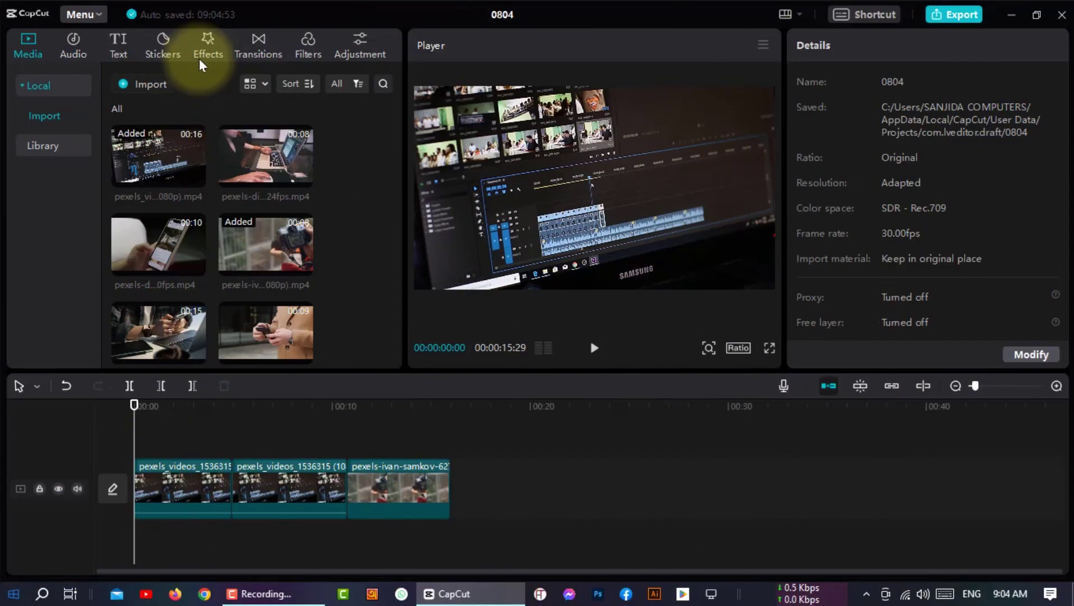
Step: Apply the Zoom 2 entry animation to the first clip with a duration of 0.9 s
left_click(203, 483)
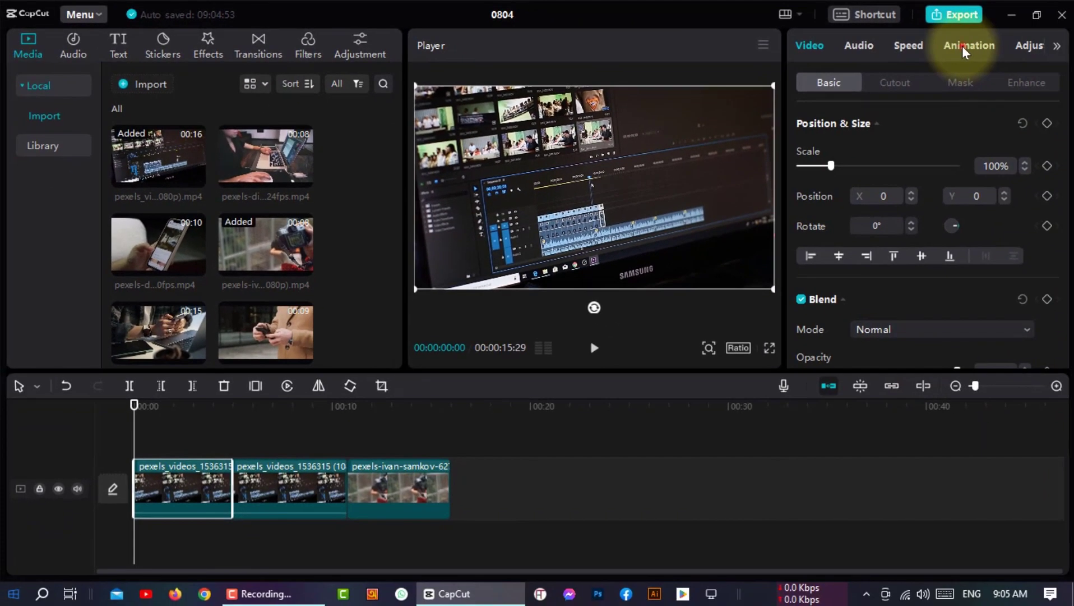
left_click(965, 50)
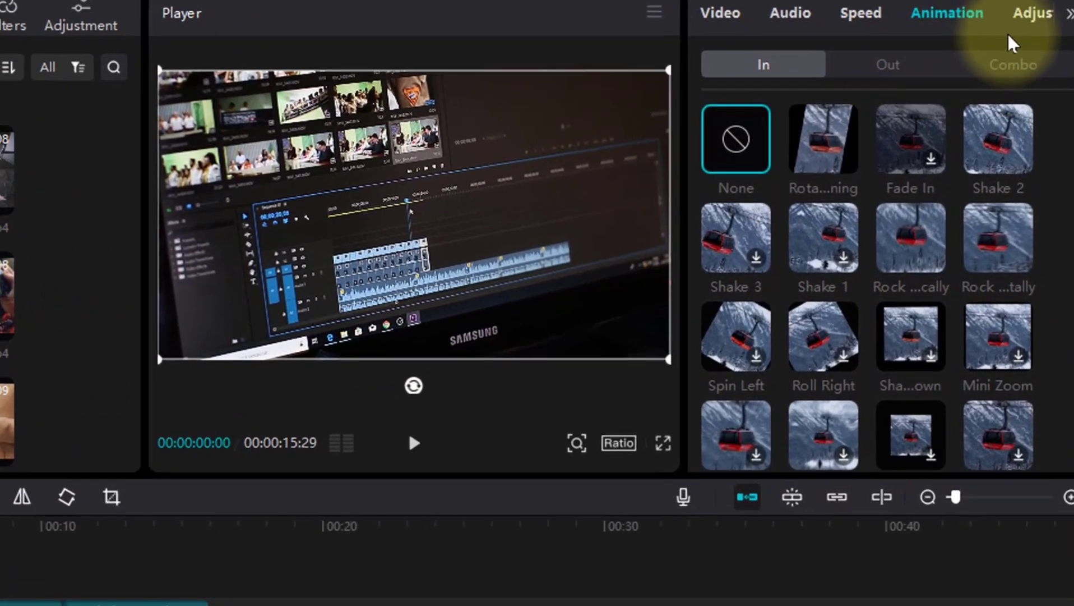
scroll(822, 342, "down", 2)
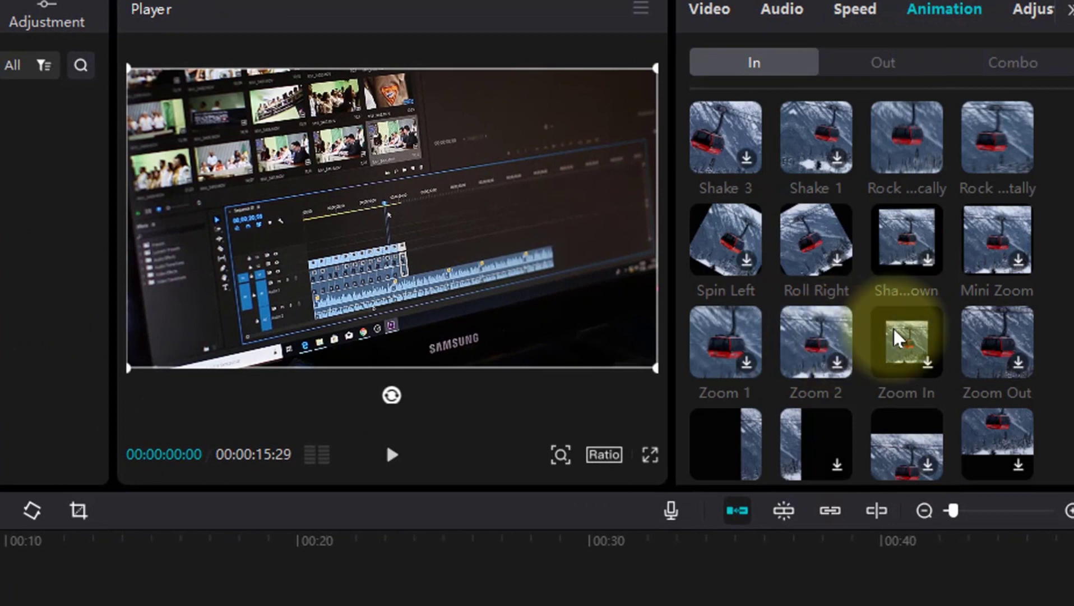
left_click(841, 358)
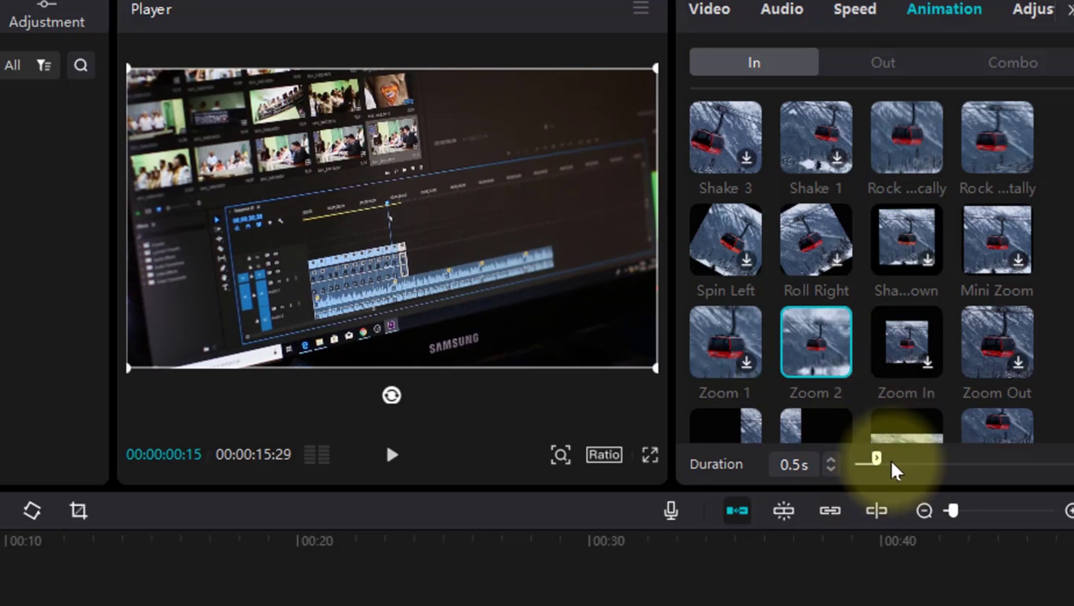
left_click_drag(877, 455, 893, 455)
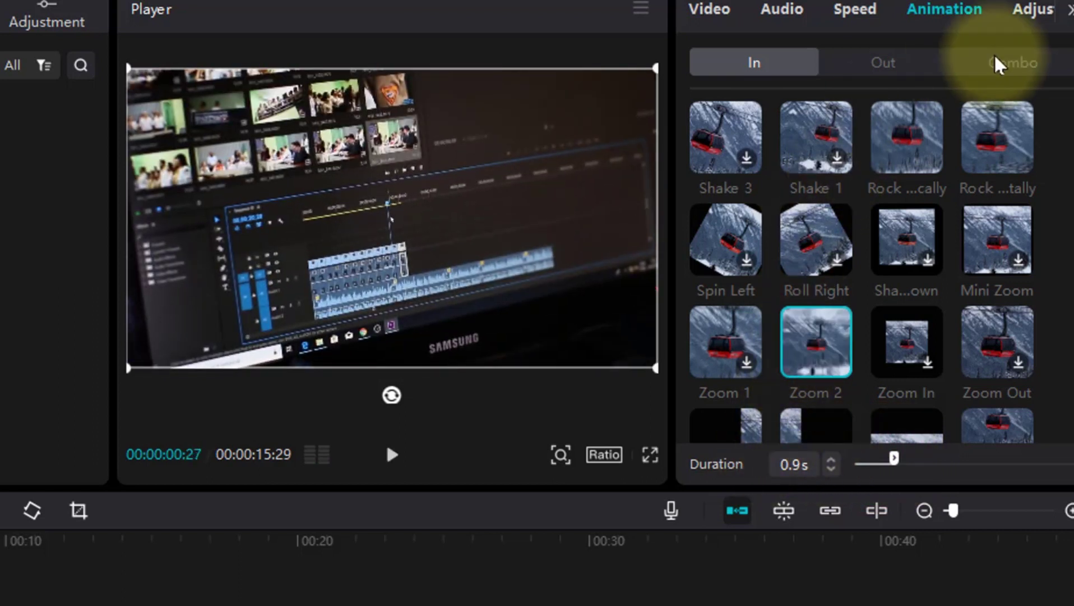
Step: Apply the Zoom Out exit animation to the first clip with a duration of 1.1 s
left_click(906, 66)
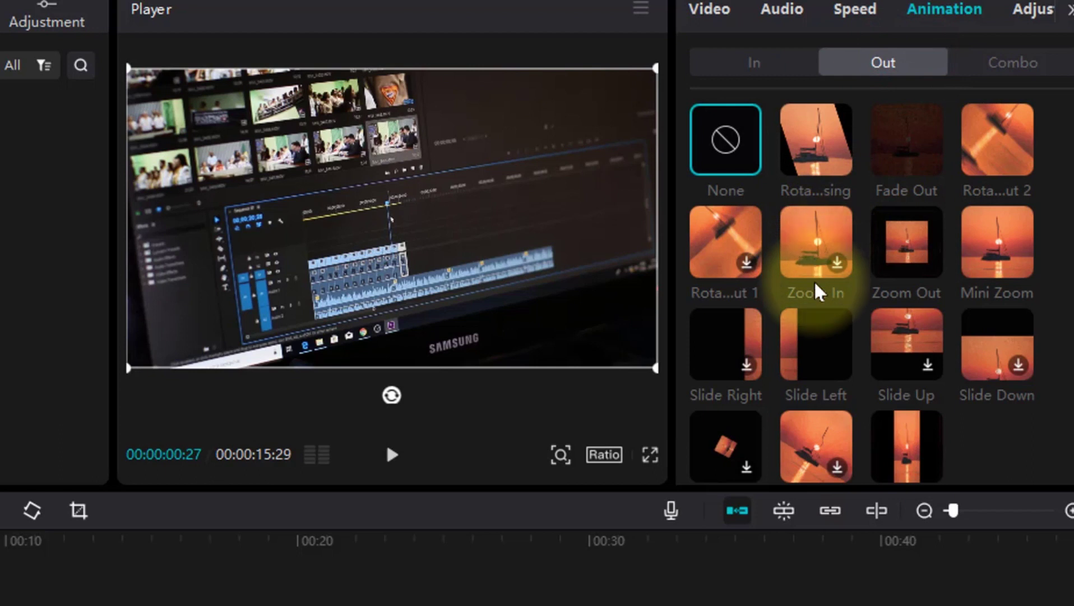
scroll(817, 291, "down", 1)
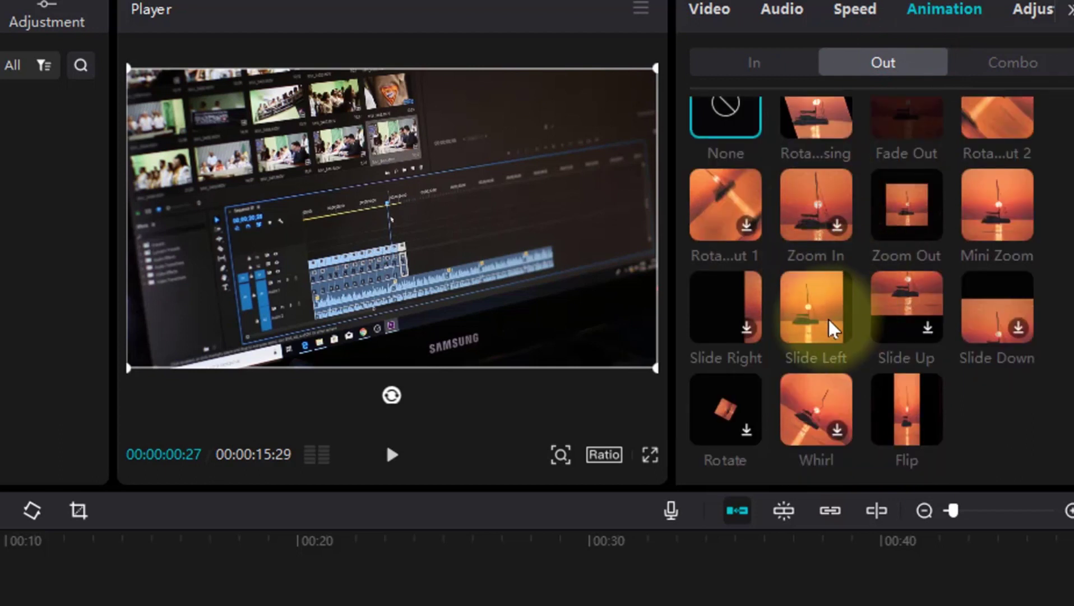
scroll(882, 296, "up", 1)
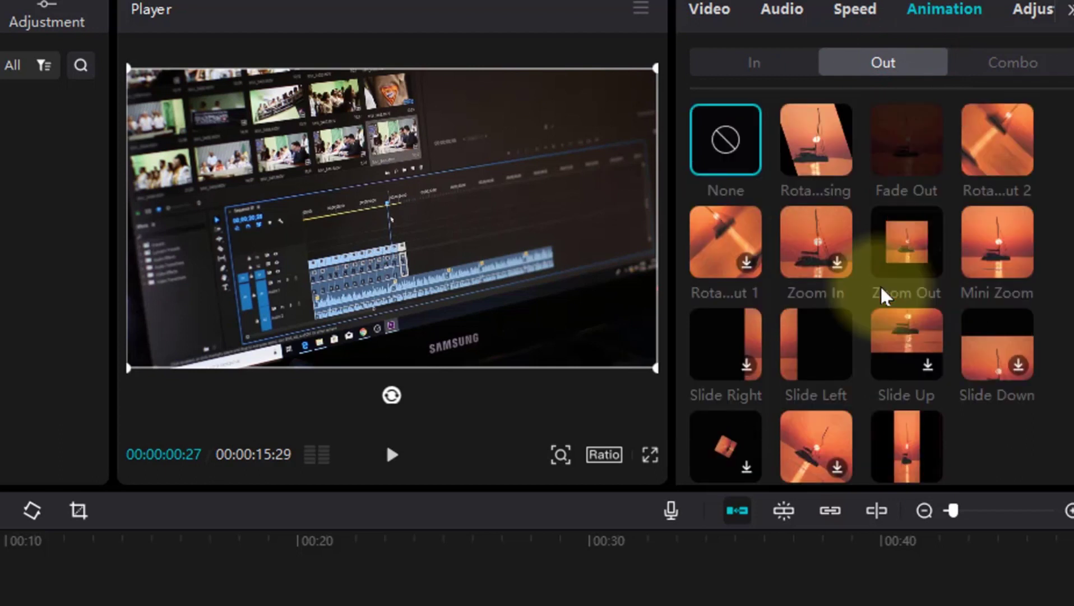
left_click(930, 278)
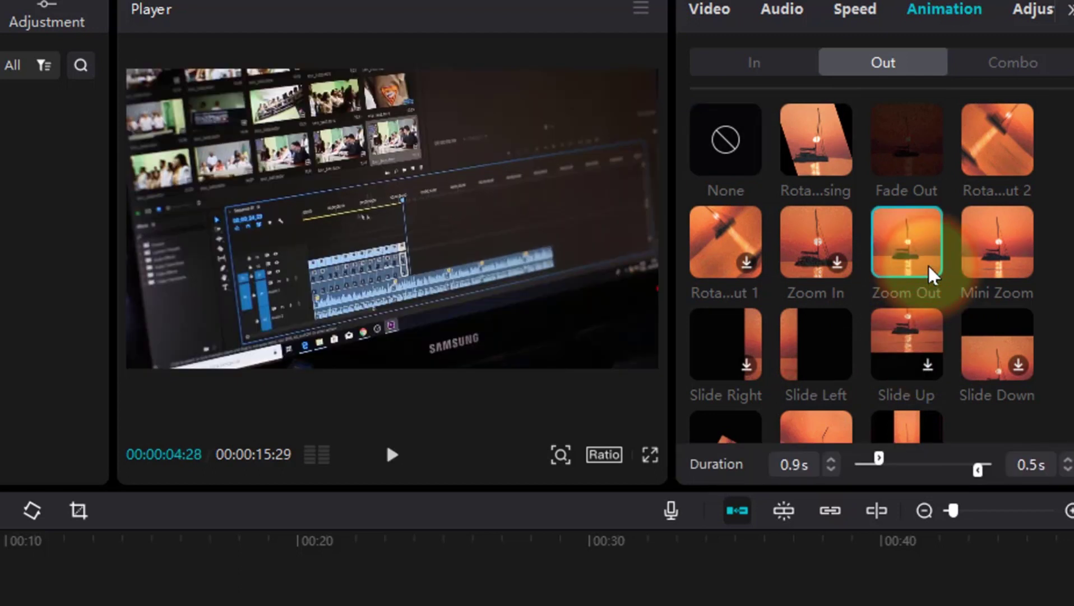
left_click(962, 472)
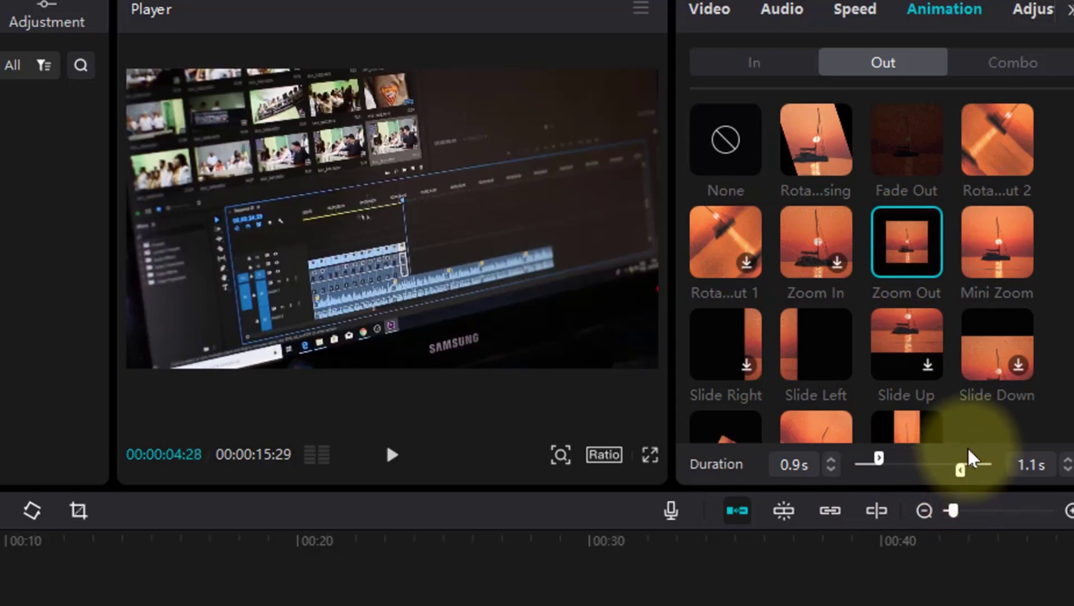
Step: Try a stretch-and-distort combo animation on the first clip and set its combo animation back to None
left_click(1055, 65)
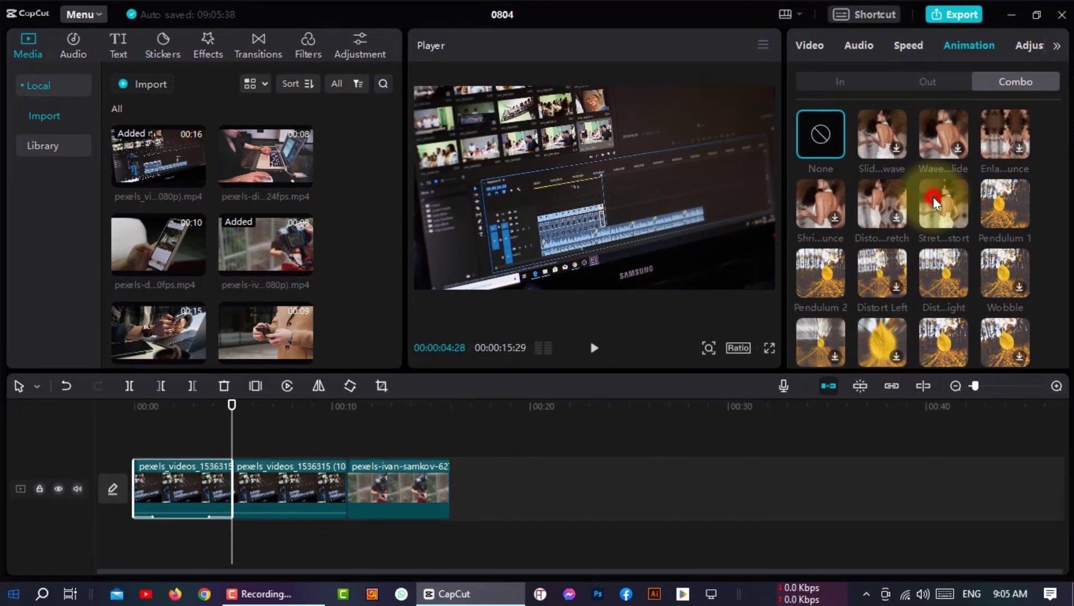
left_click(934, 198)
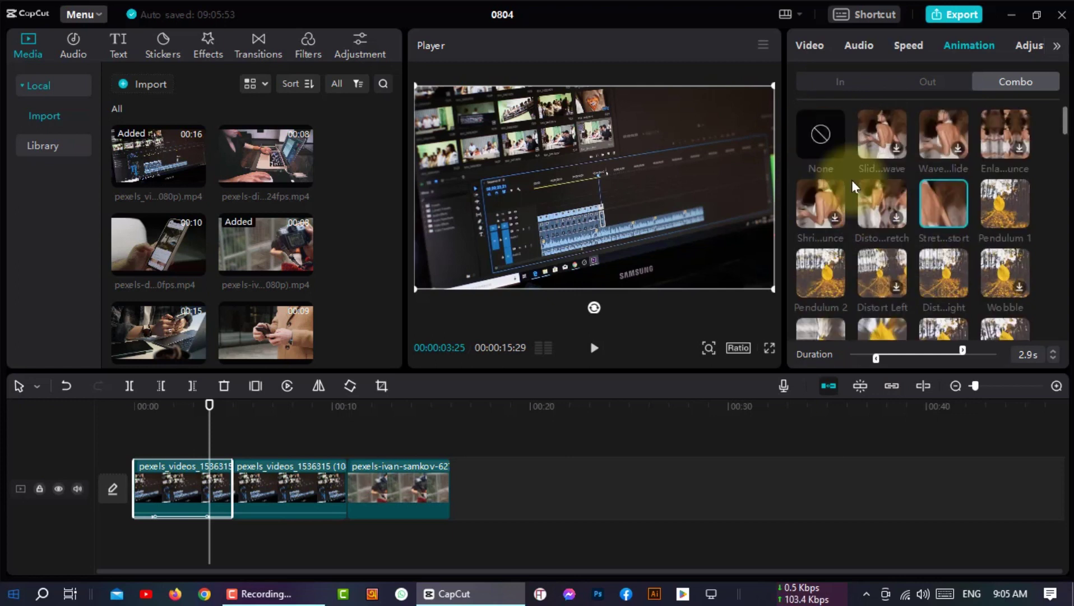
left_click(821, 132)
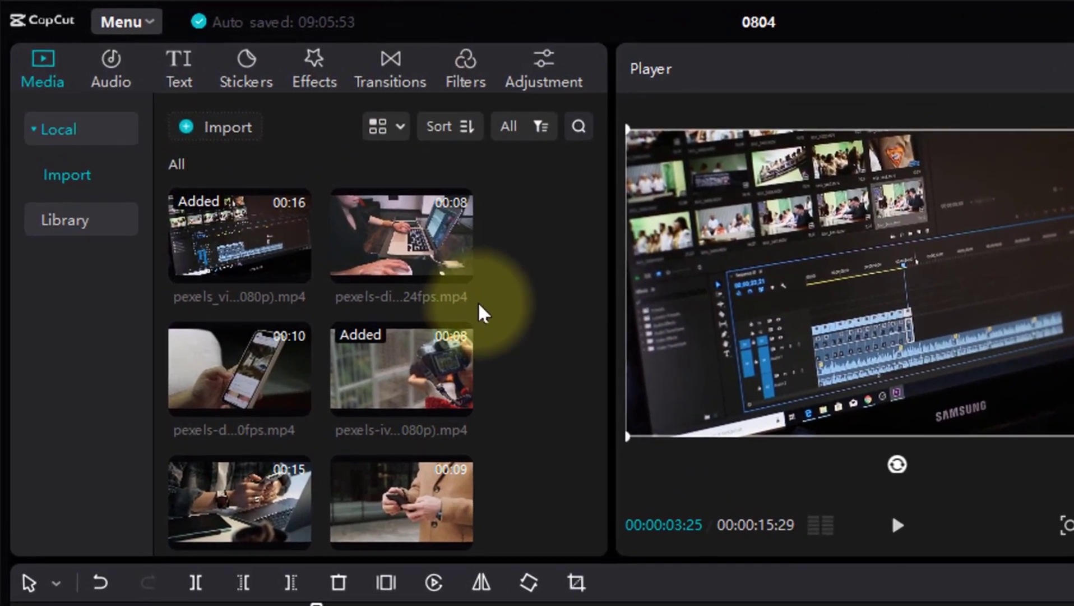
Step: Add the 3D Space camera transition between the first two clip pieces, set its duration to 2.5 s, and preview it
left_click(376, 90)
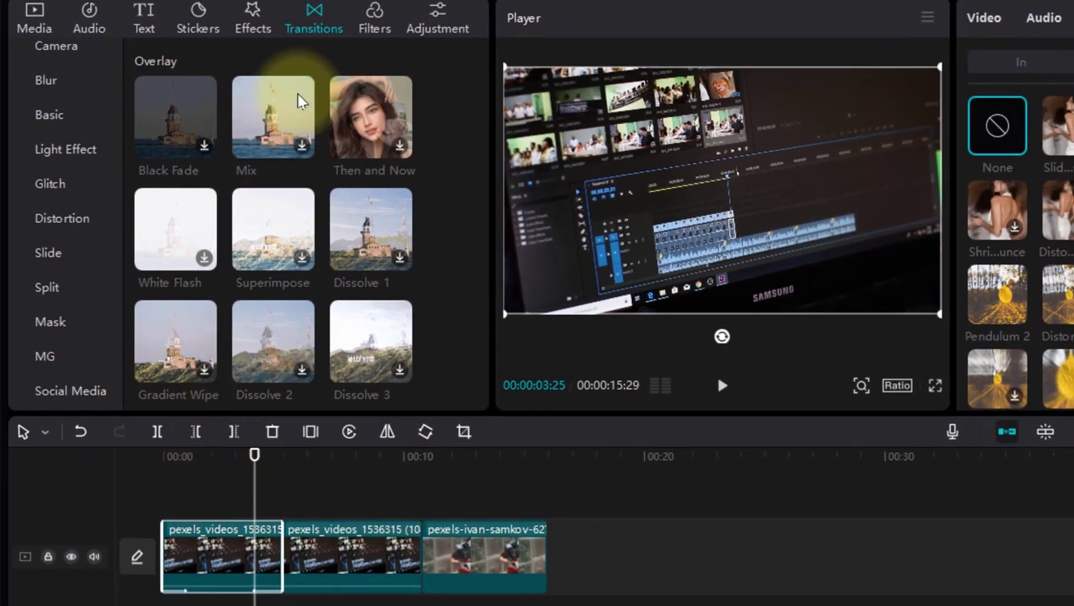
scroll(300, 220, "down", 10)
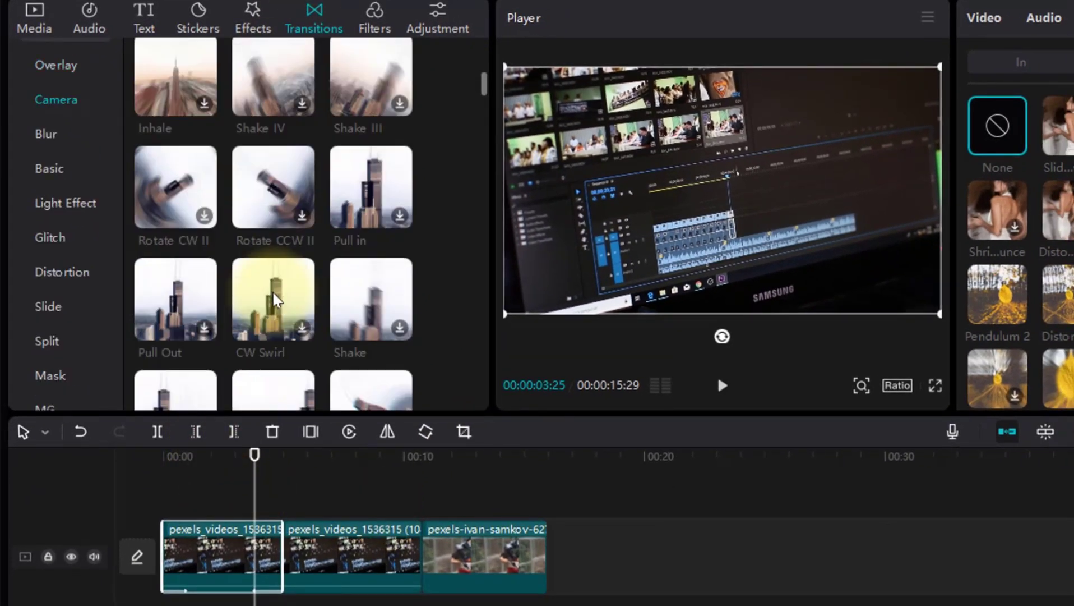
scroll(275, 300, "down", 8)
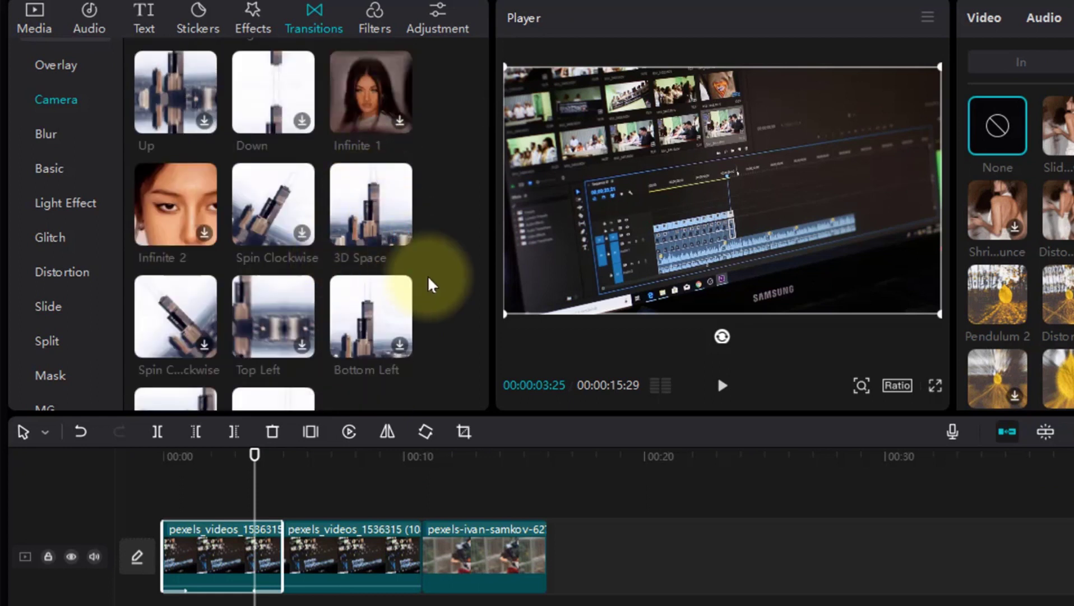
left_click(399, 231)
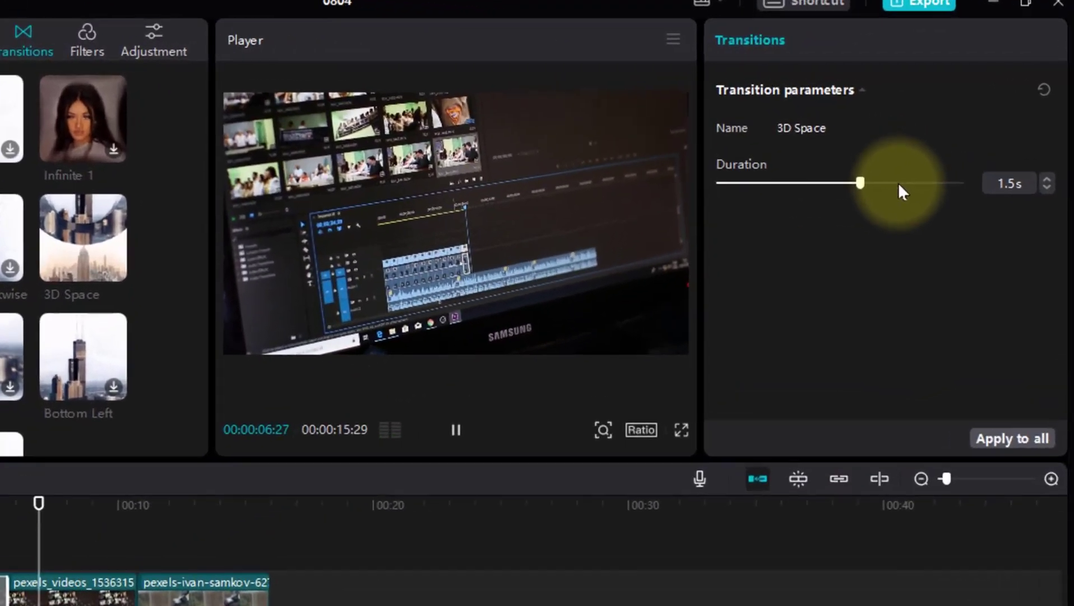
left_click(1014, 166)
mouse_move(851, 214)
left_mouse_down()
mouse_move(923, 221)
mouse_move(863, 227)
left_mouse_up()
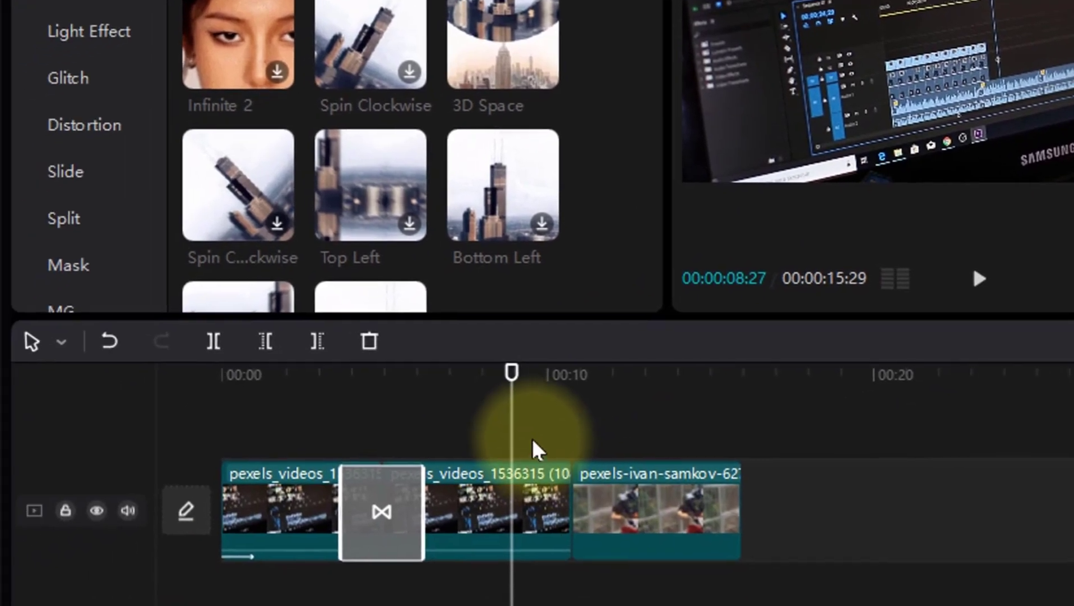
left_click_drag(509, 404, 331, 448)
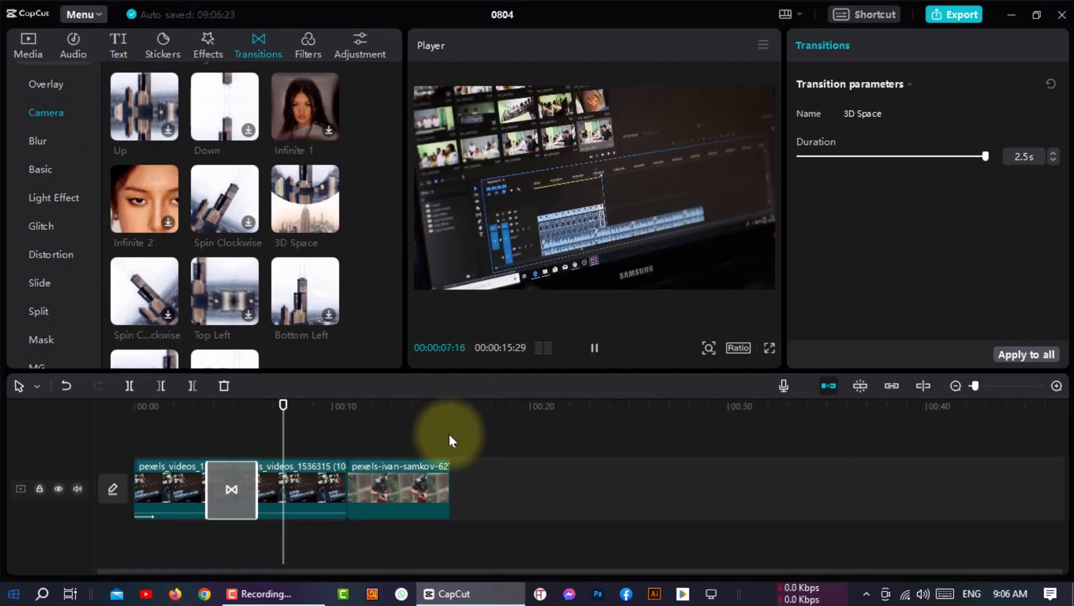
left_click(596, 348)
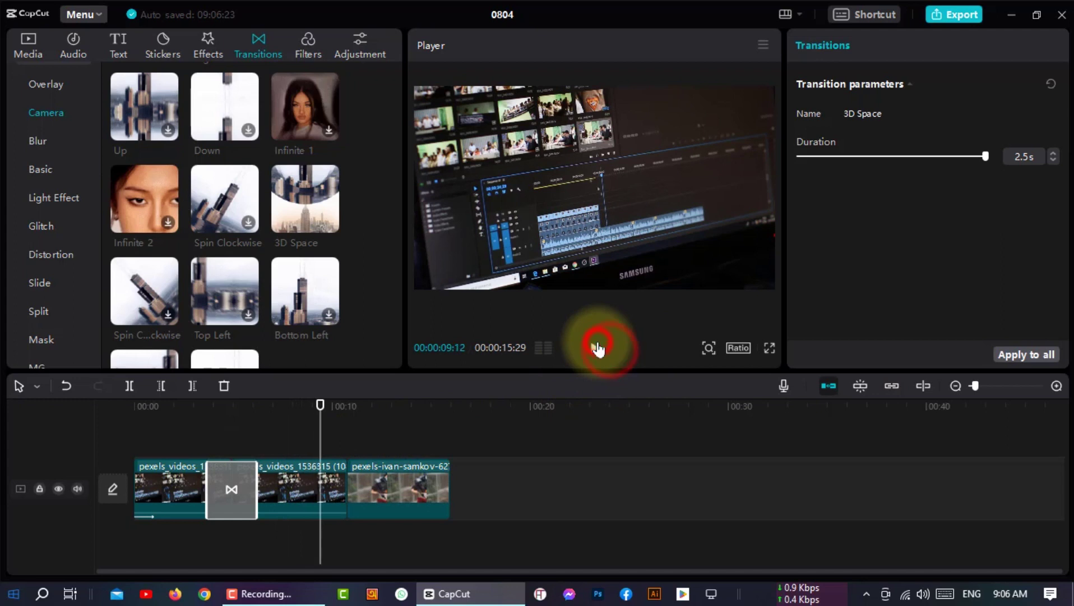
Step: Add the 3D Space transition between the second and third clips using duplicate frames, set its duration to 0.6 s, and preview it
left_click(328, 218)
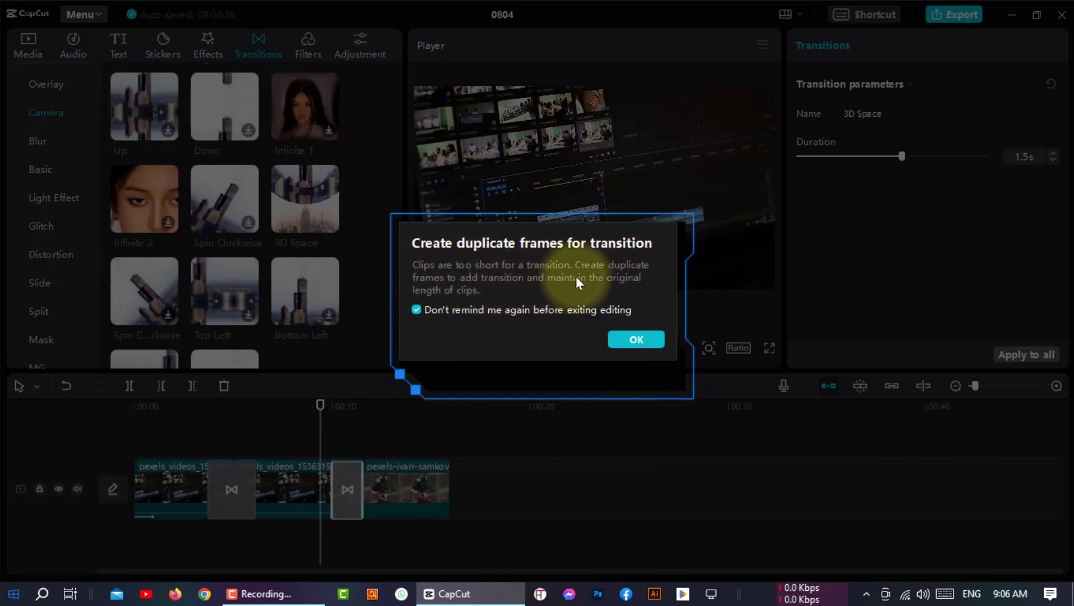
left_click(639, 335)
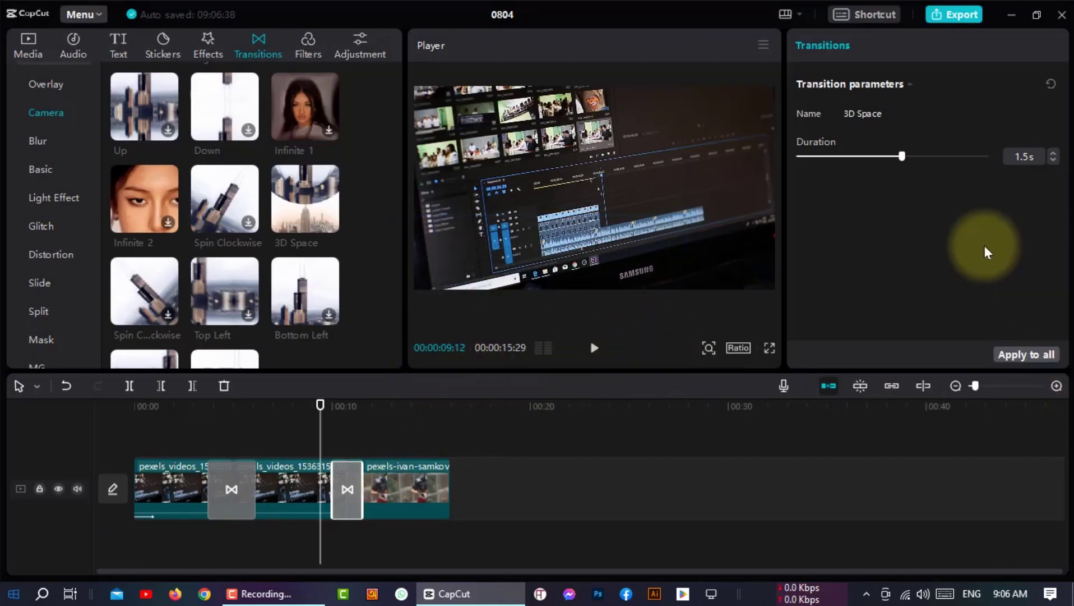
left_click_drag(931, 158, 932, 157)
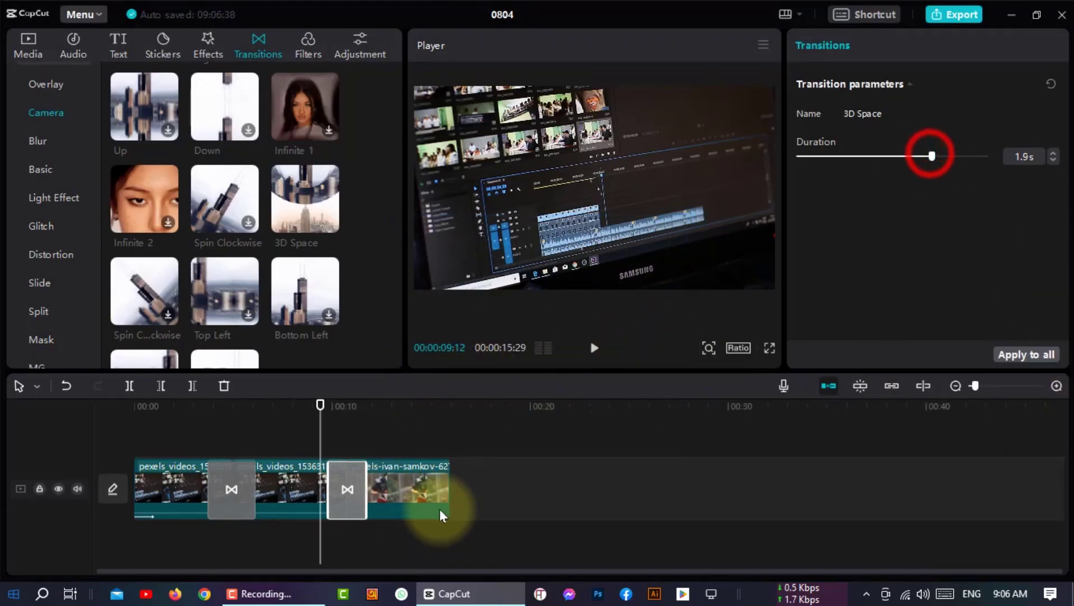
left_click(839, 157)
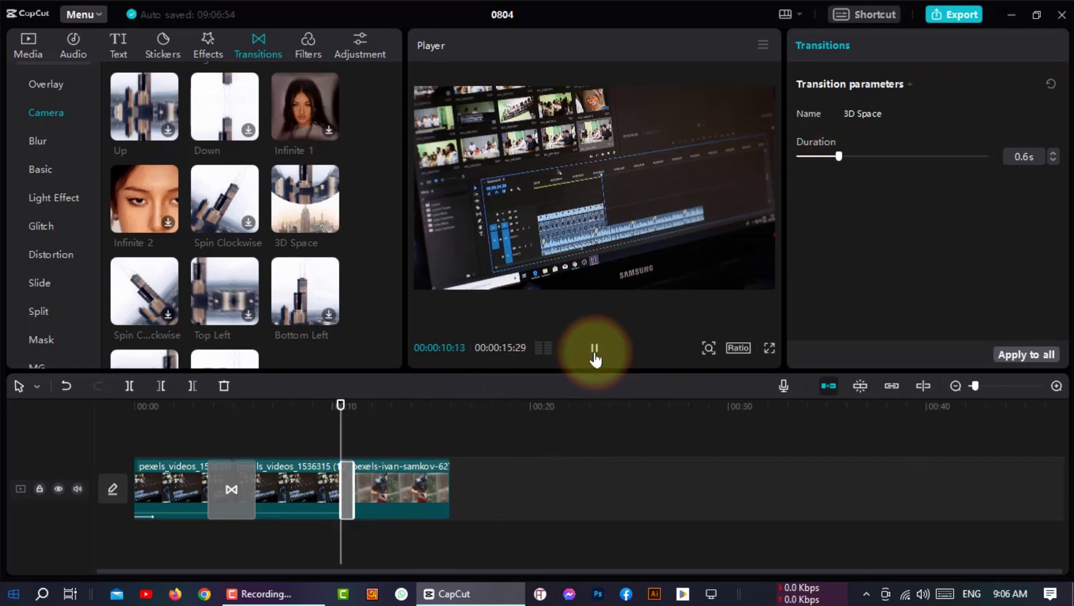
left_click(596, 352)
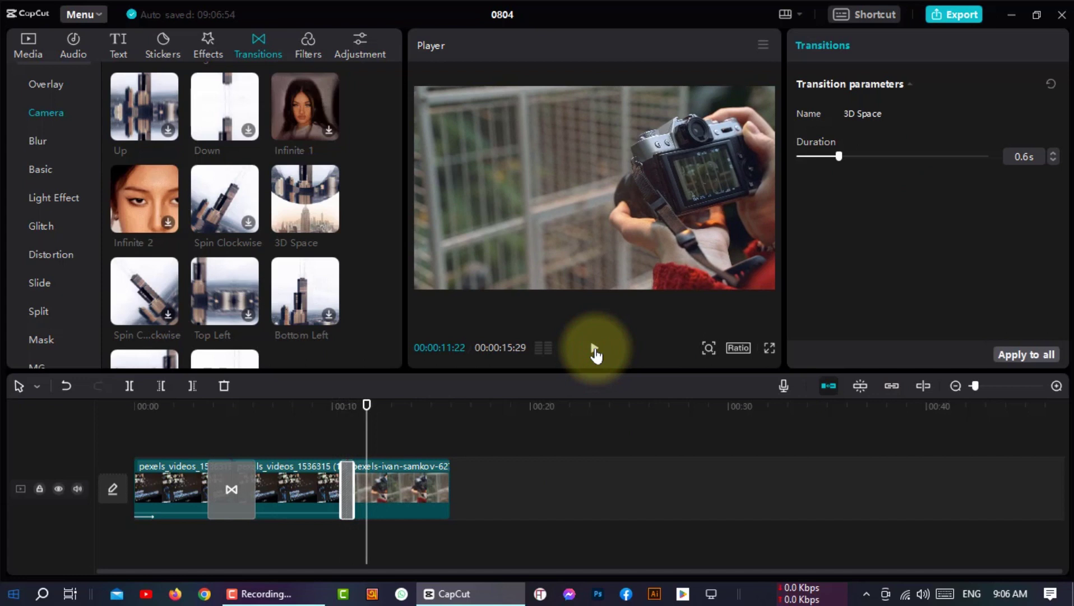
left_click_drag(366, 437, 91, 448)
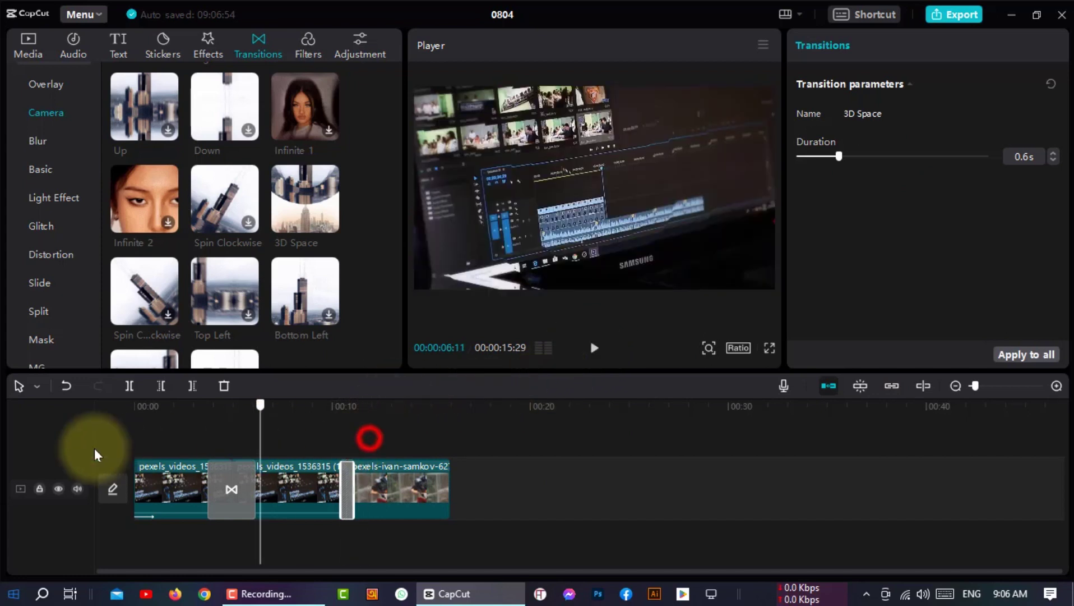
left_click(28, 45)
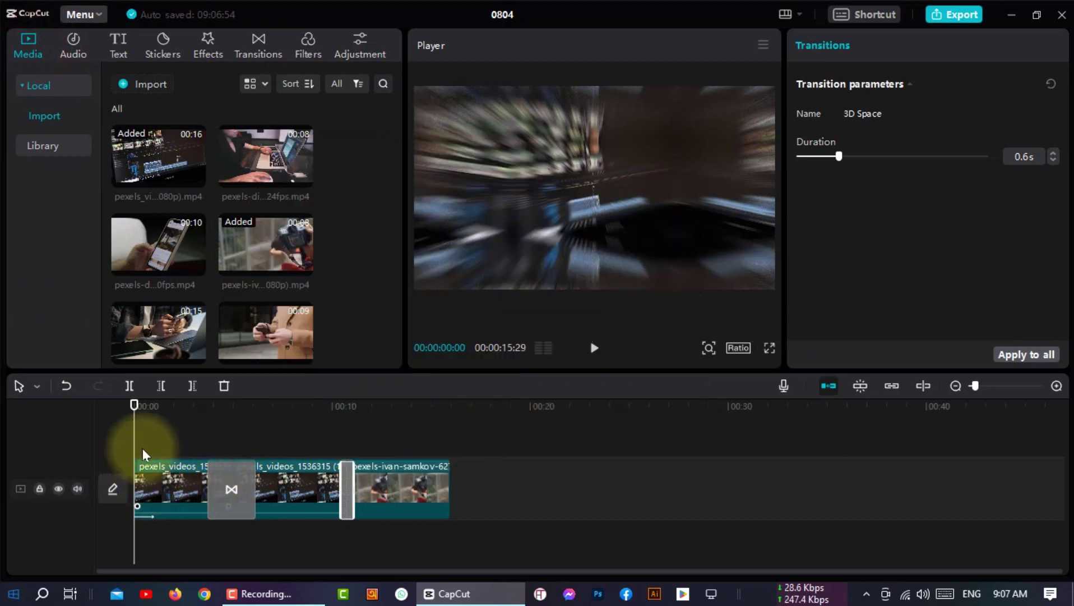
left_click(132, 85)
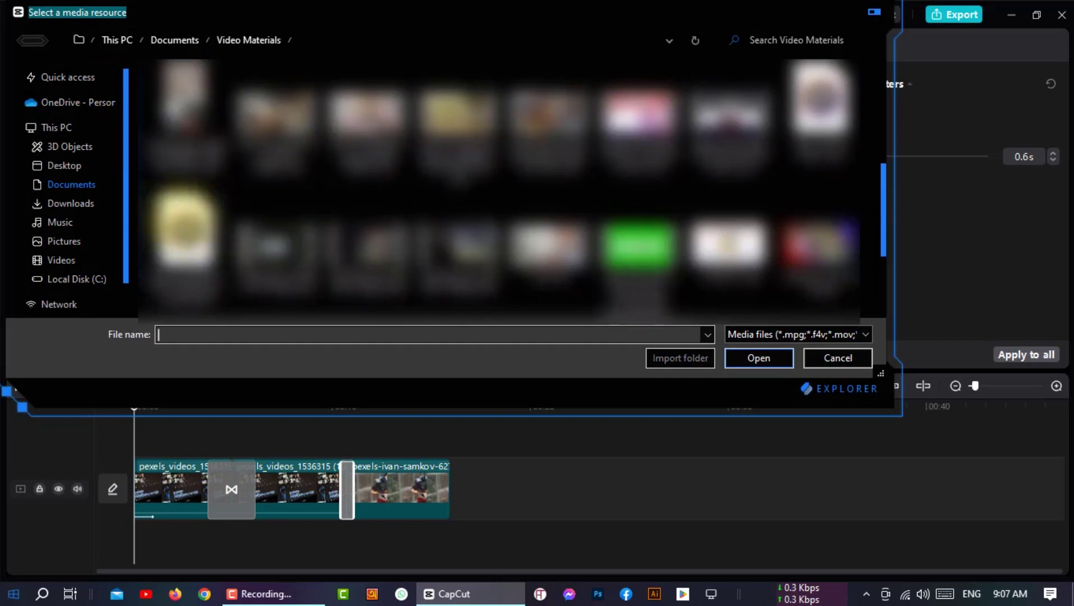
left_click(63, 242)
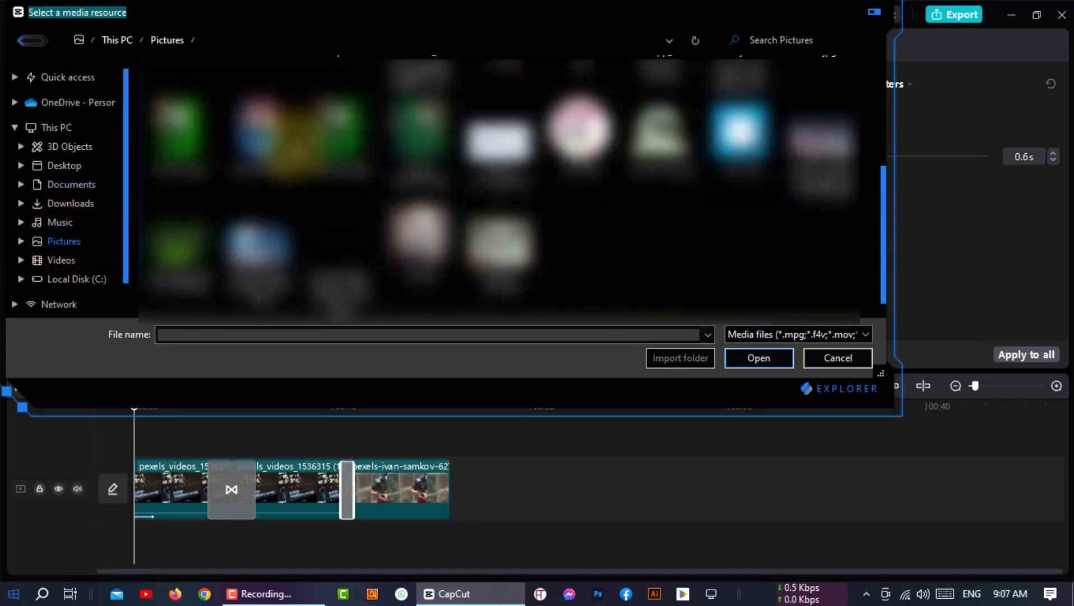
scroll(499, 185, "up", 2)
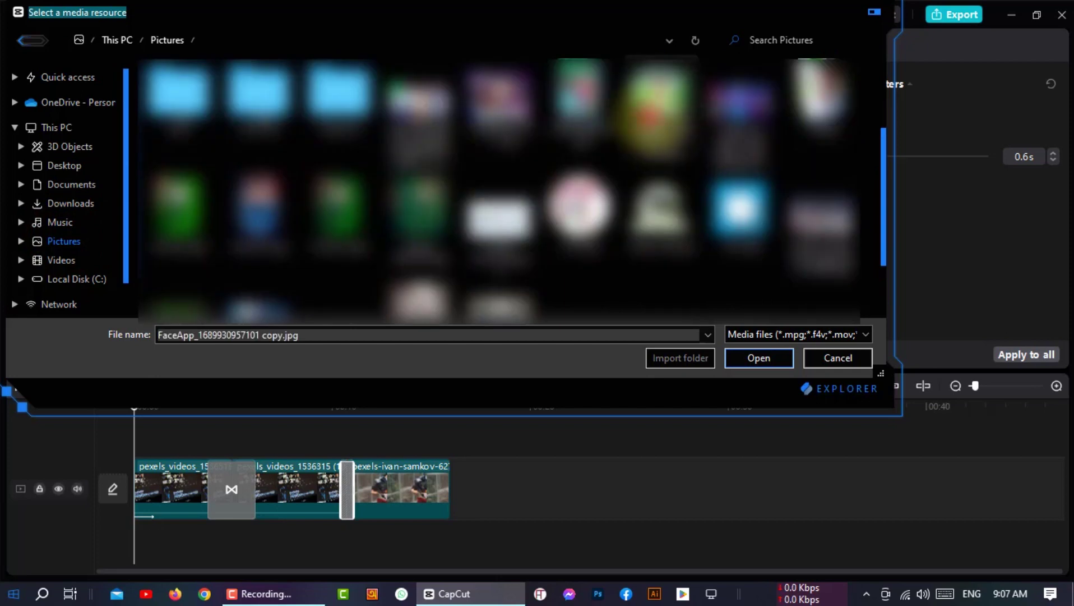
left_click(757, 351)
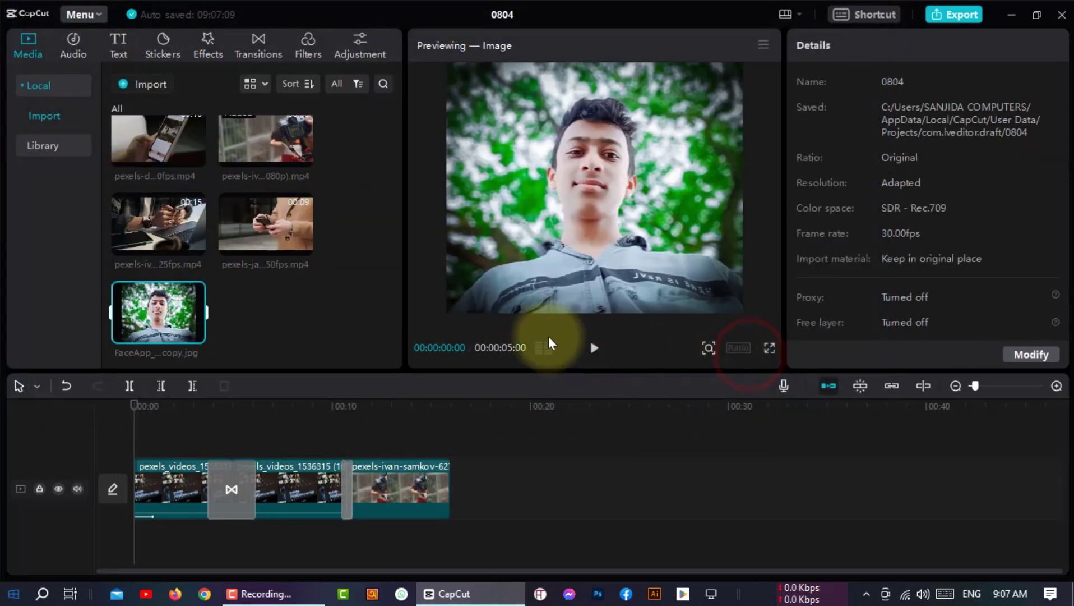
Step: Place the imported image on a track above the first clip, starting at about 1 s, and move the playhead to 00:00:01:08
left_click_drag(143, 324, 138, 433)
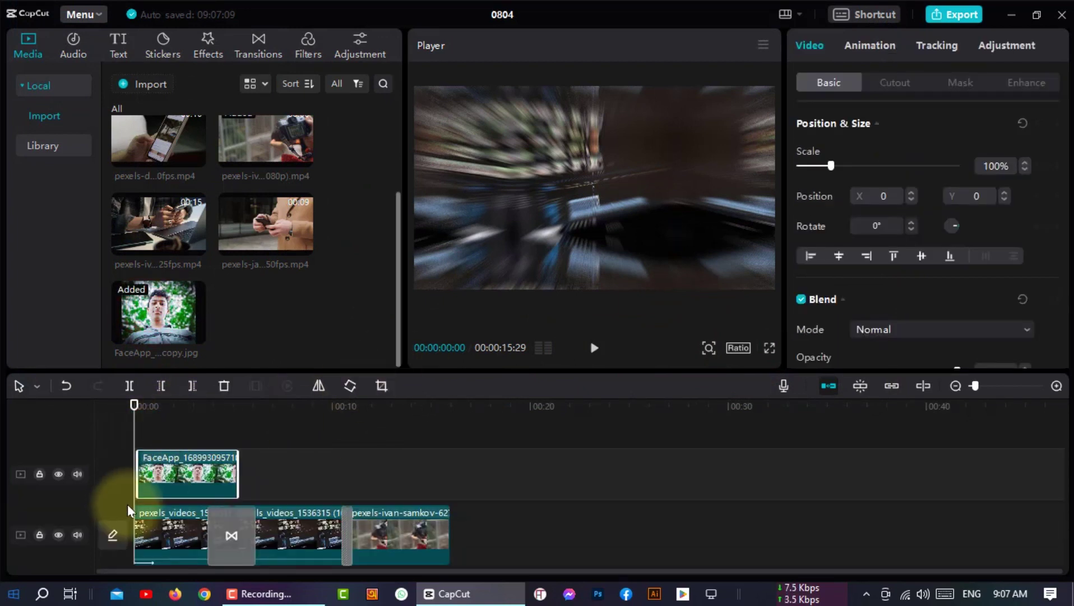
left_click(154, 474)
left_click_drag(154, 475, 182, 478)
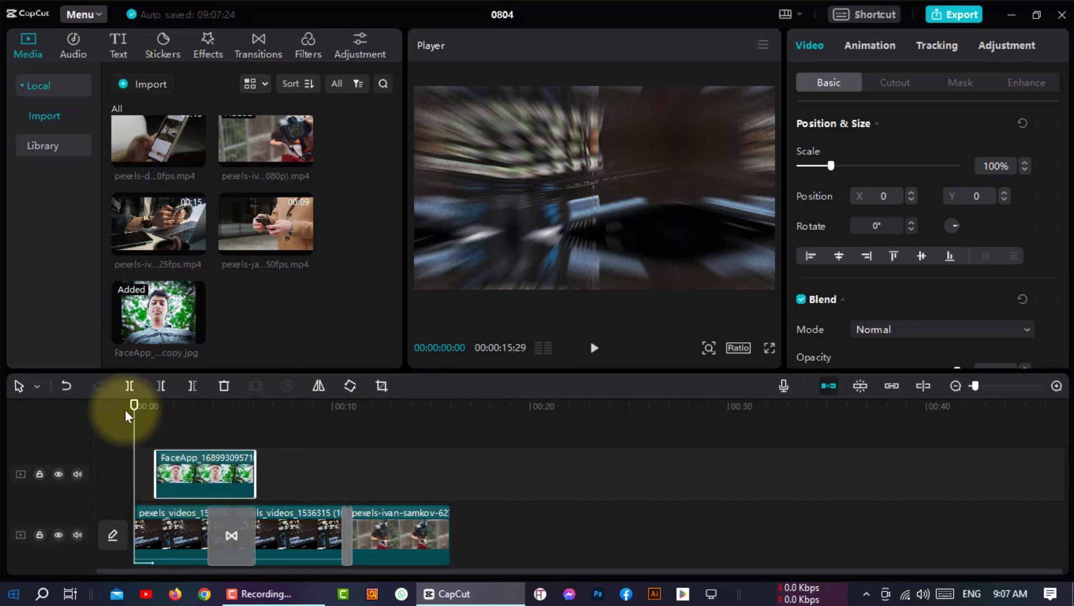
left_click_drag(131, 417, 160, 407)
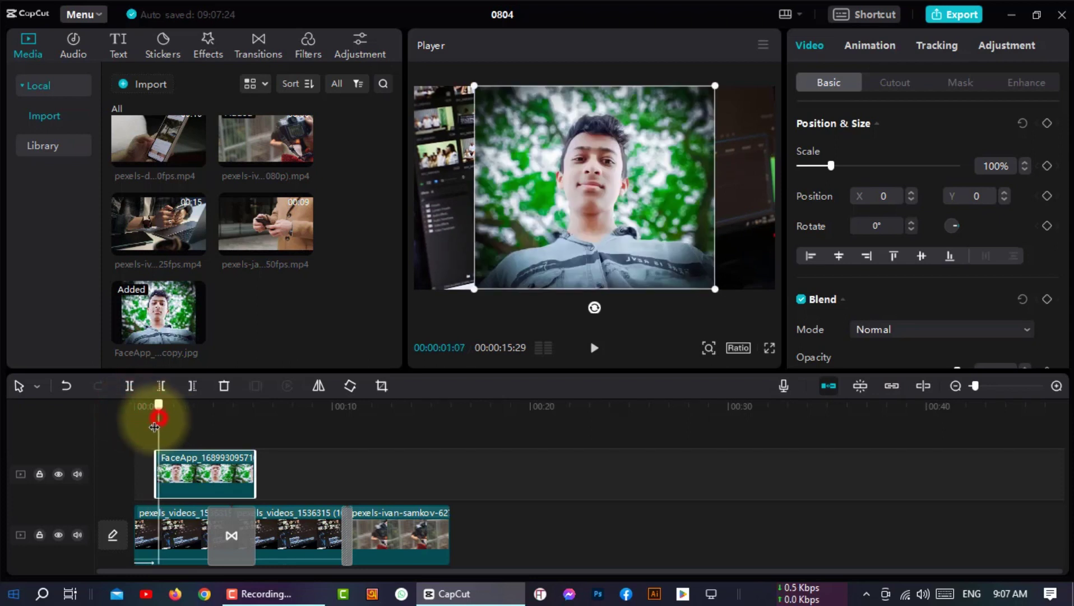
left_click_drag(154, 425, 157, 420)
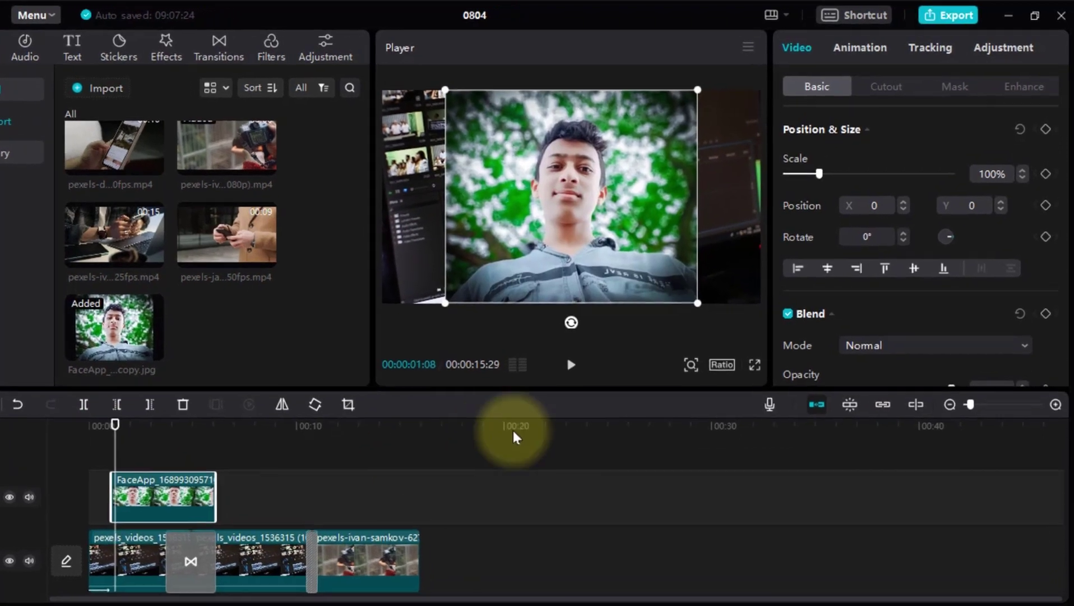
Step: Apply a Circle mask to the overlay image
scroll(914, 199, "down", 3)
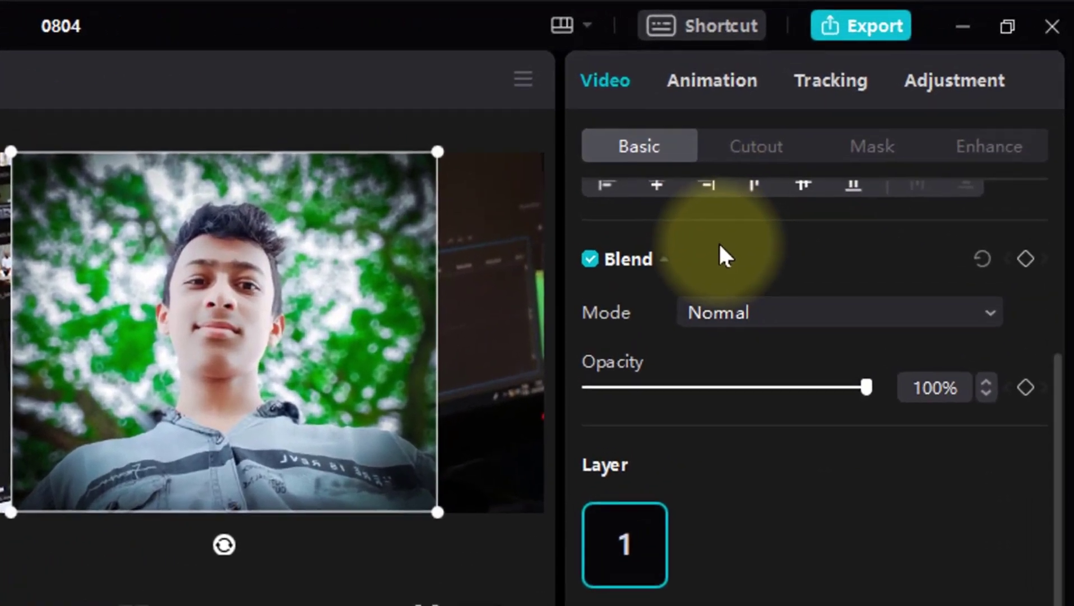
scroll(723, 255, "up", 3)
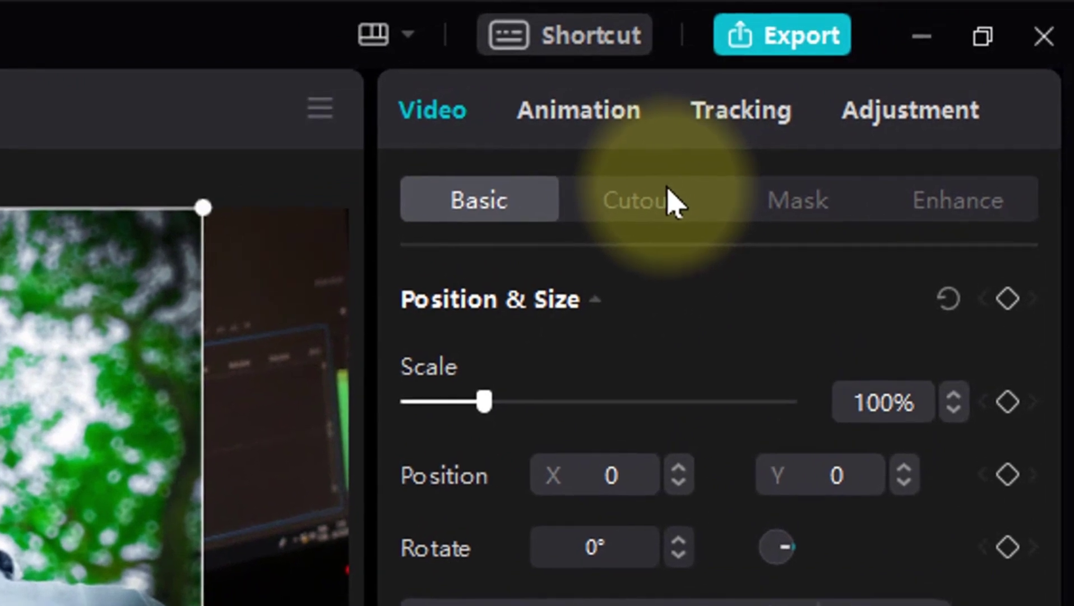
left_click(672, 200)
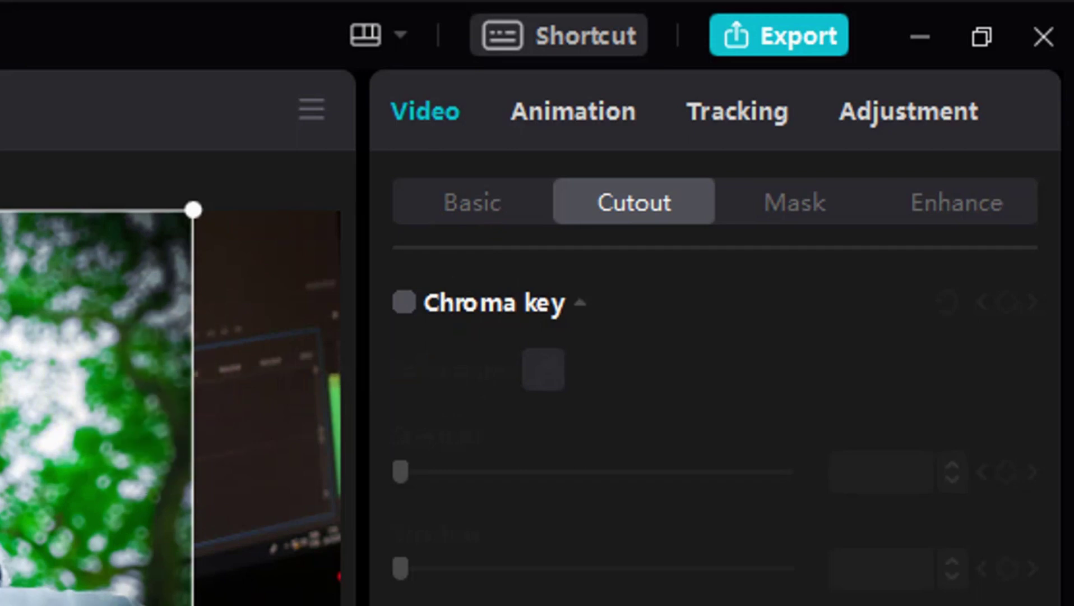
left_click(810, 216)
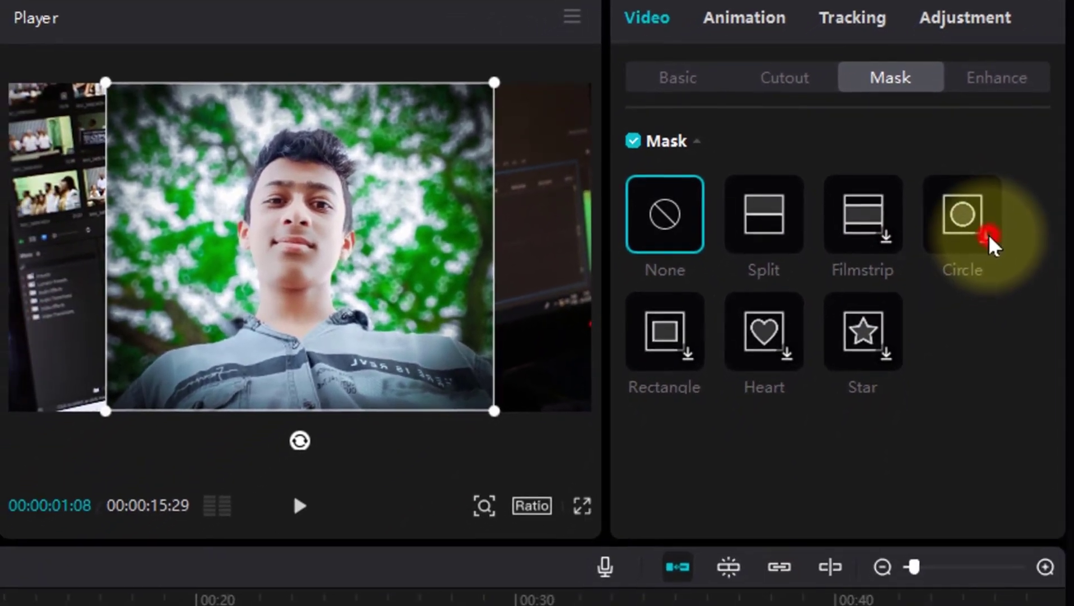
left_click(982, 264)
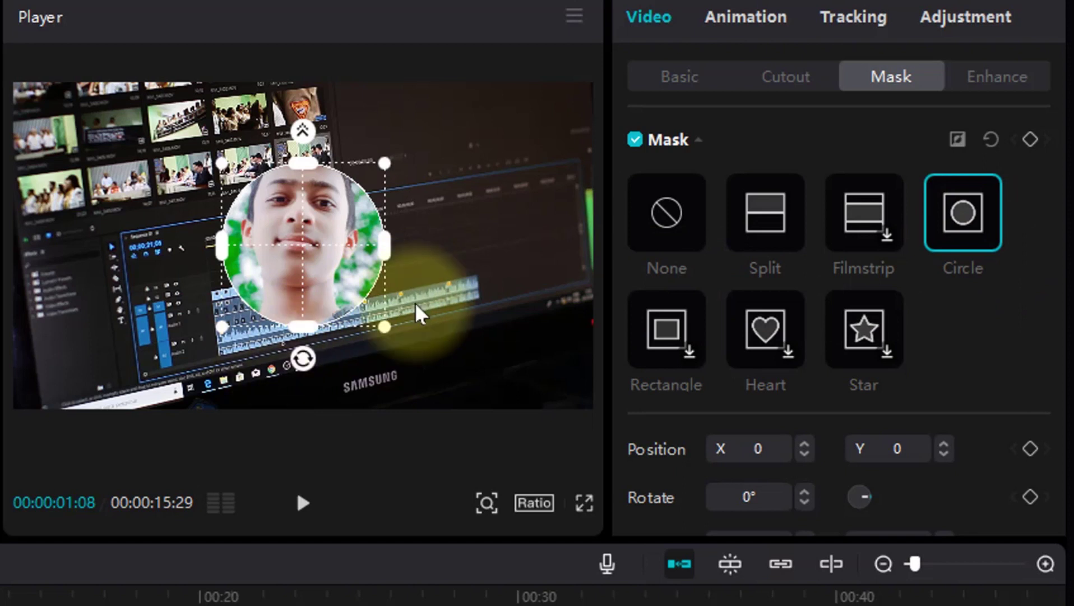
Step: Enlarge the circle mask around the face and shoulders and move it to about X 57, Y 95
left_click_drag(383, 331, 434, 370)
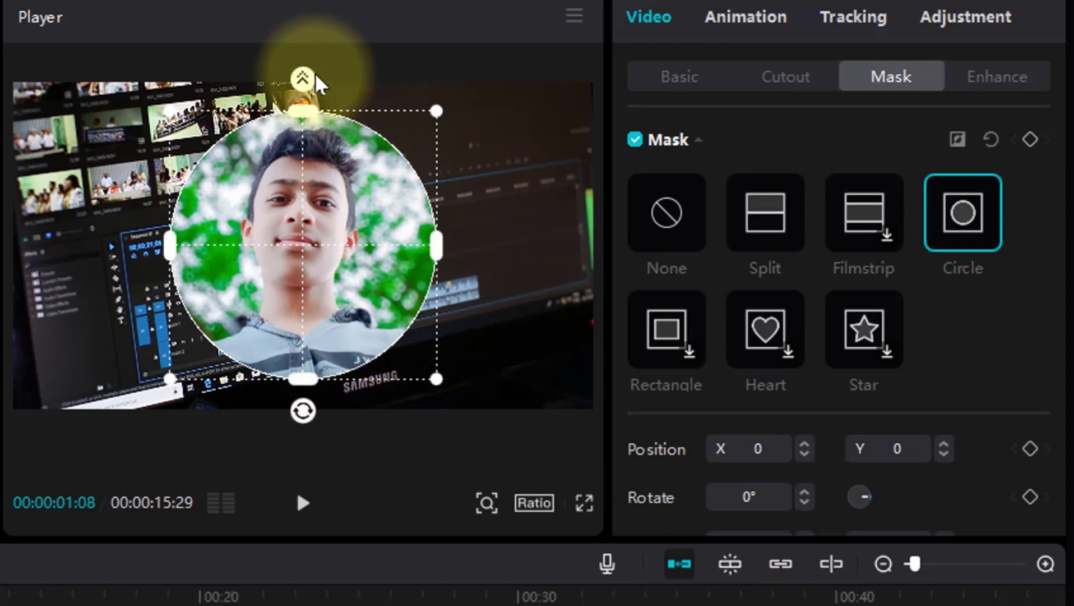
left_click_drag(307, 77, 307, 102)
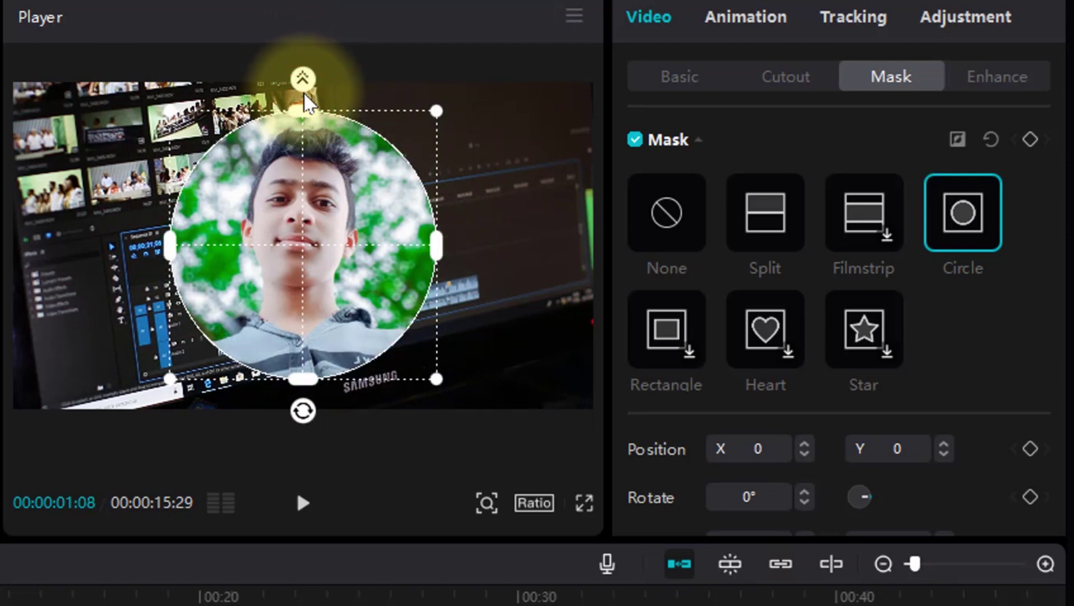
left_click_drag(436, 110, 457, 133)
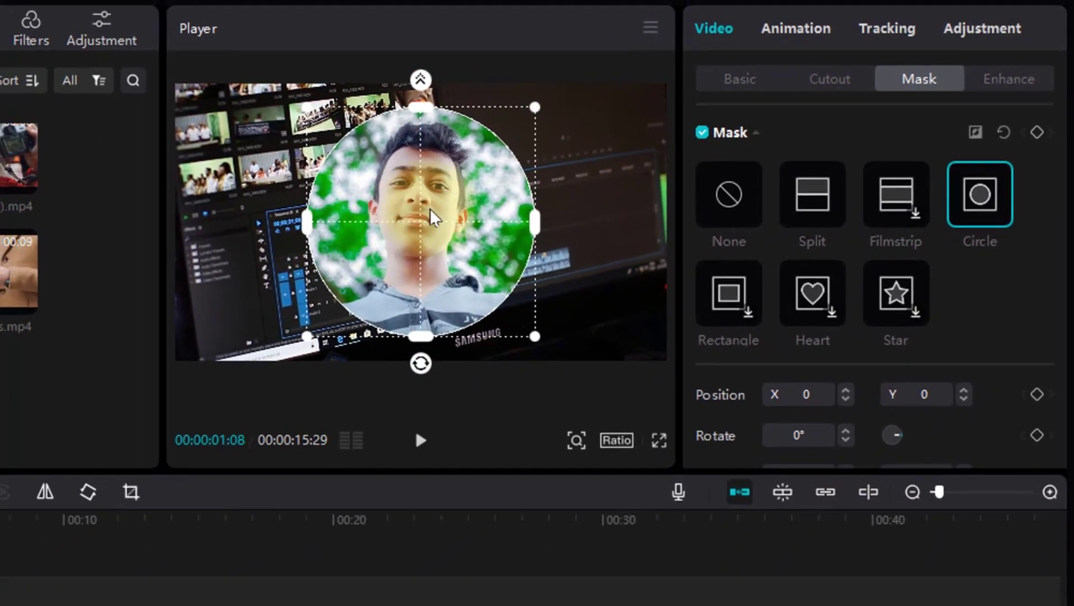
left_click_drag(415, 191, 491, 203)
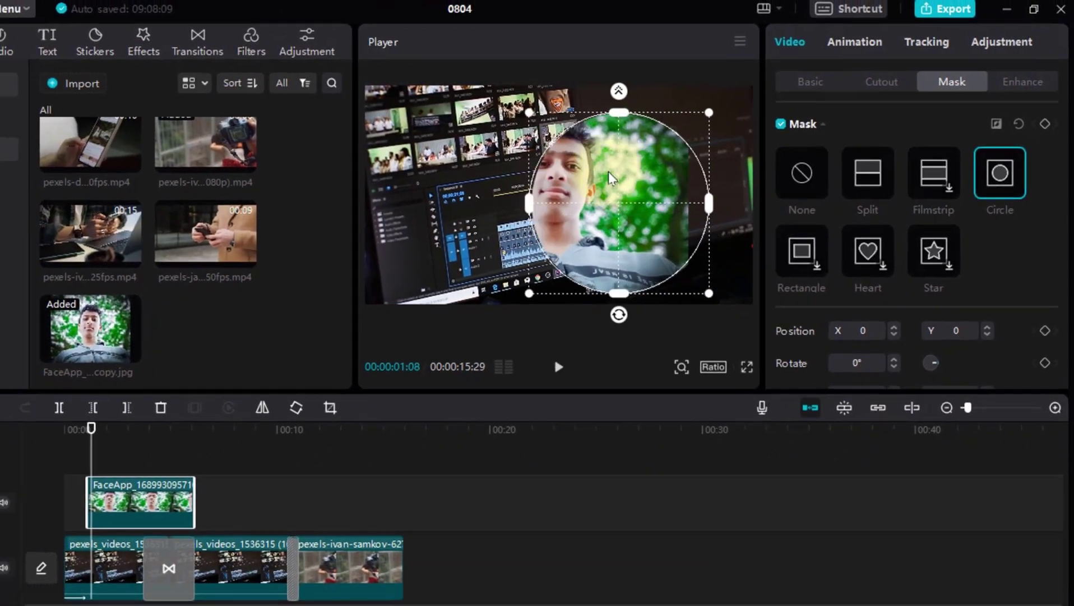
left_click_drag(610, 178, 563, 158)
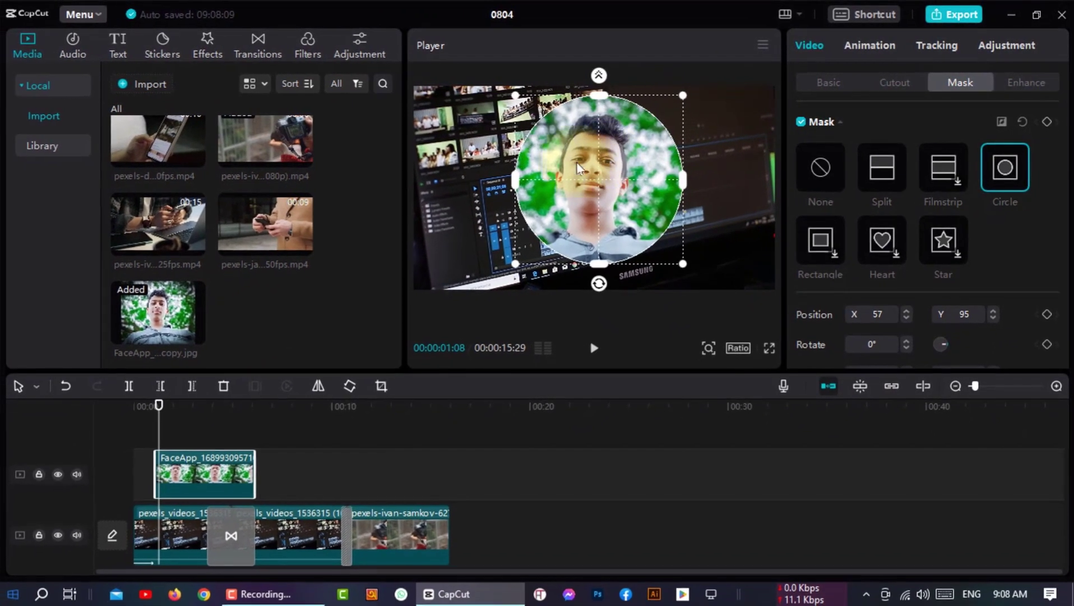
Step: Move the playhead to 00:00:03:22 and select the masked overlay image
left_click(704, 122)
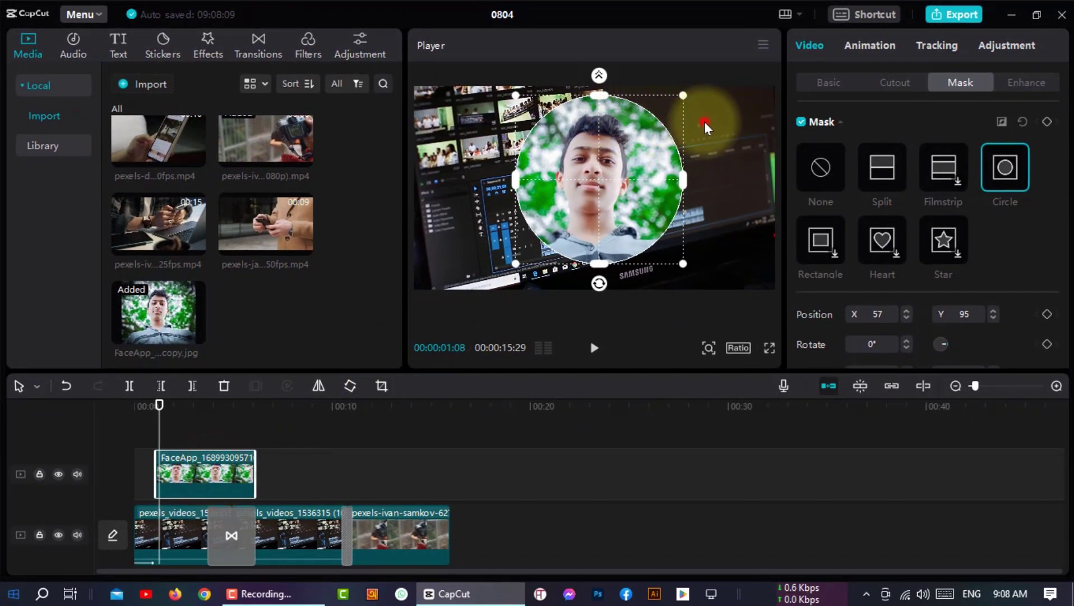
left_click(281, 476)
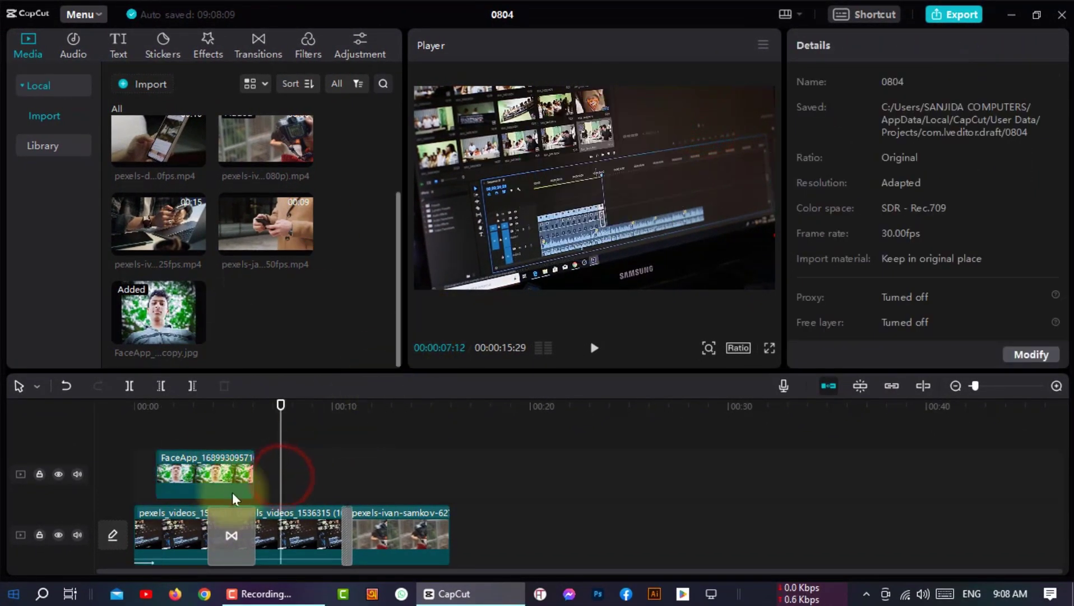
left_click_drag(280, 448, 211, 438)
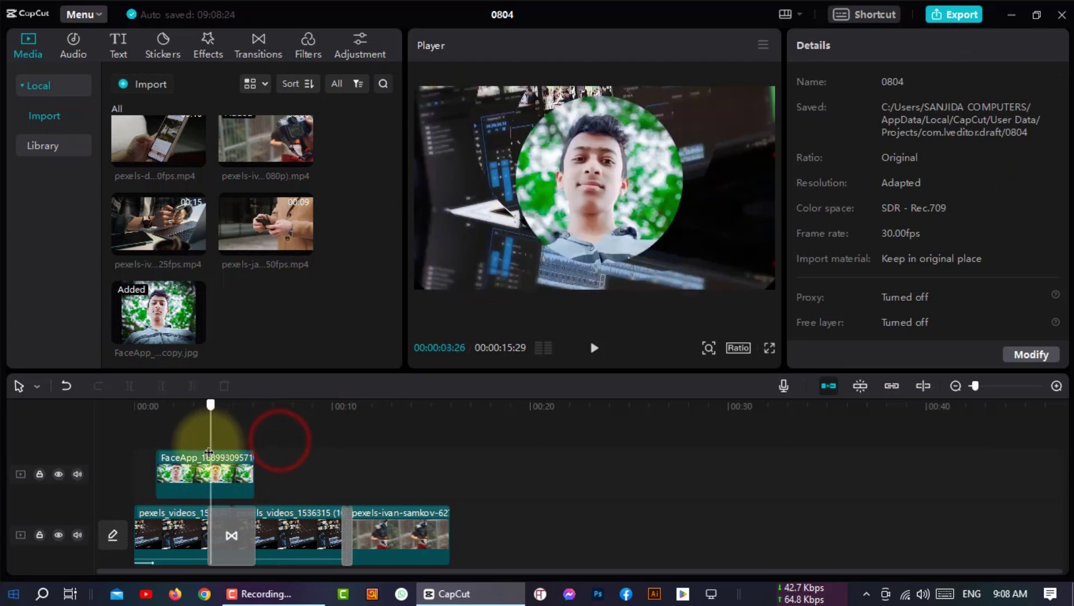
left_click(588, 190)
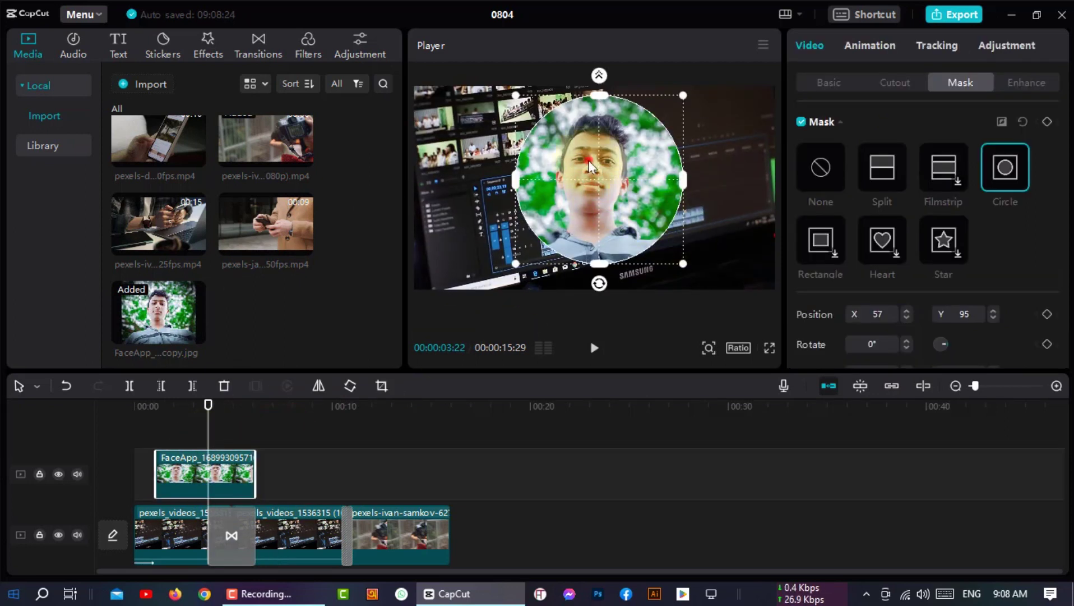
Step: Remove the overlay image's circle mask, scale the image down and place it in the lower-right corner of the video frame
left_click_drag(588, 160, 616, 193)
left_click(814, 166)
left_click(753, 73)
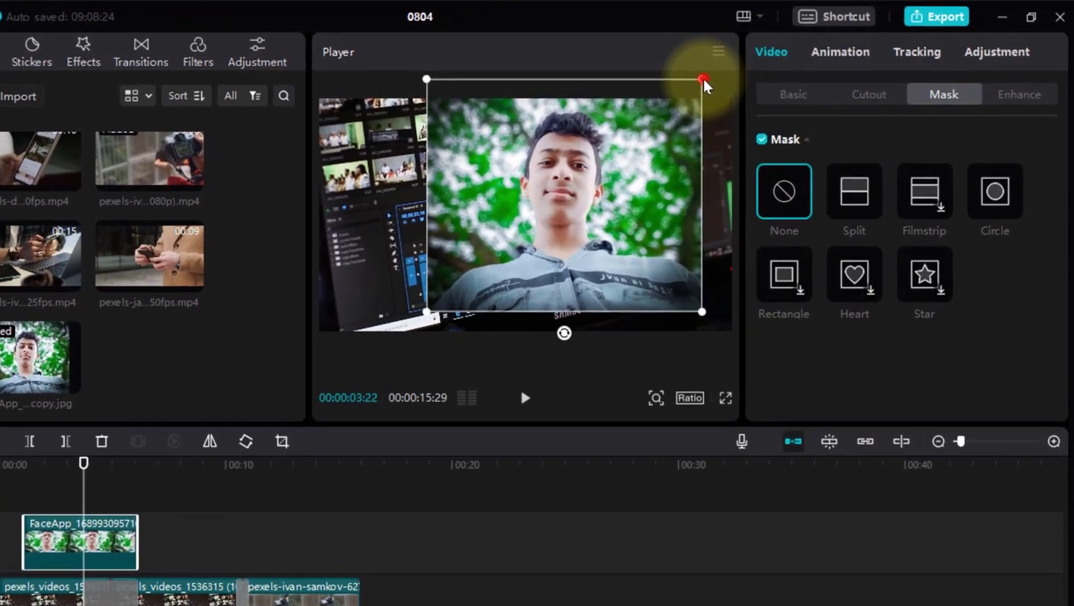
left_click_drag(704, 81, 655, 108)
left_click_drag(552, 203, 639, 255)
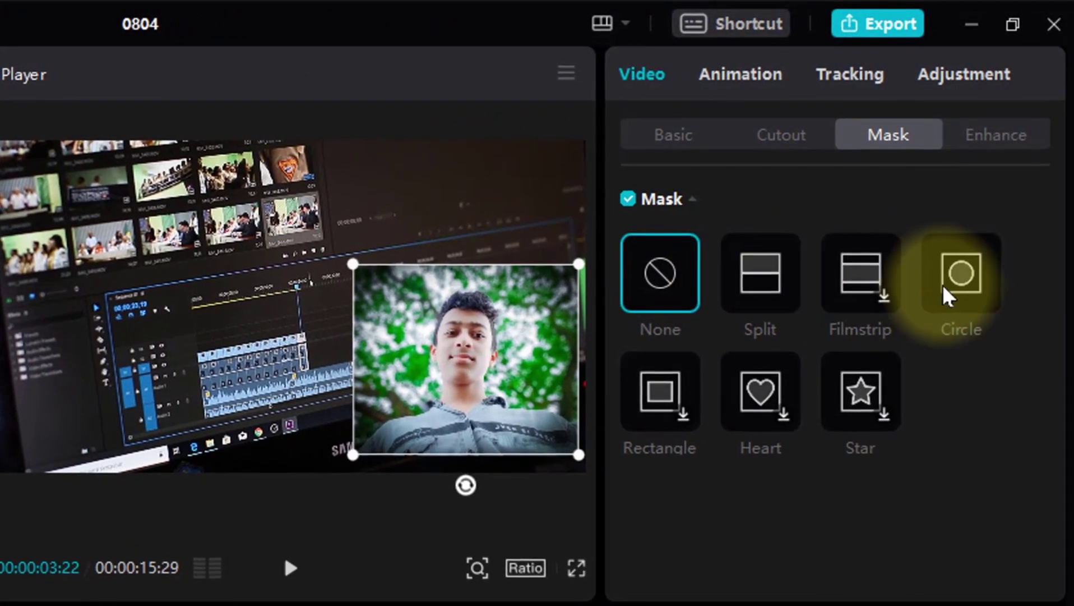
Step: Apply a Circle mask to the smaller overlay image and enlarge the circle to include the whole head and shoulders
left_click(955, 286)
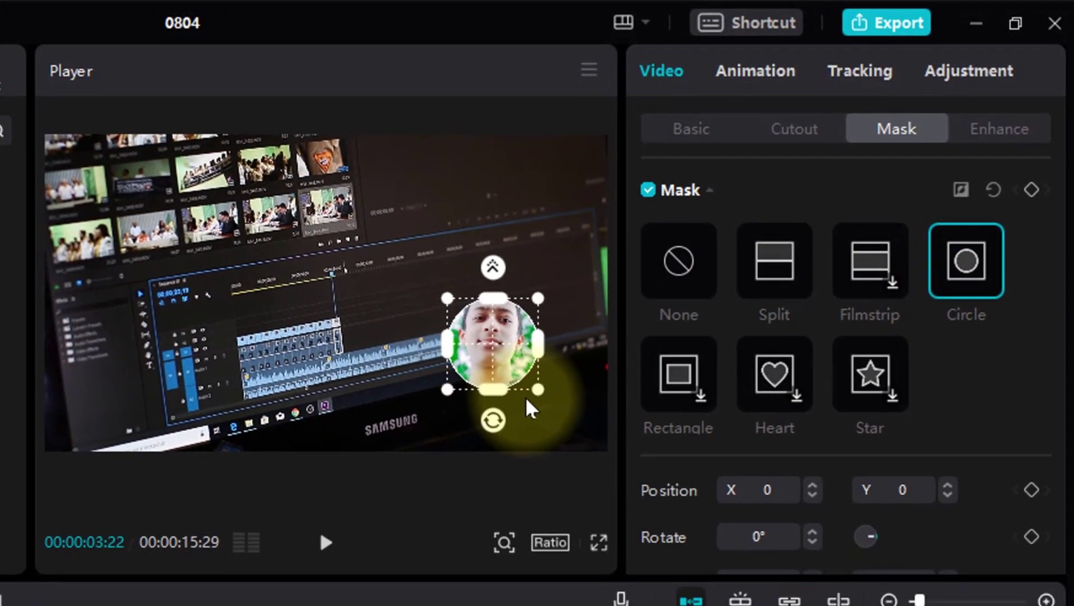
left_click_drag(537, 389, 571, 420)
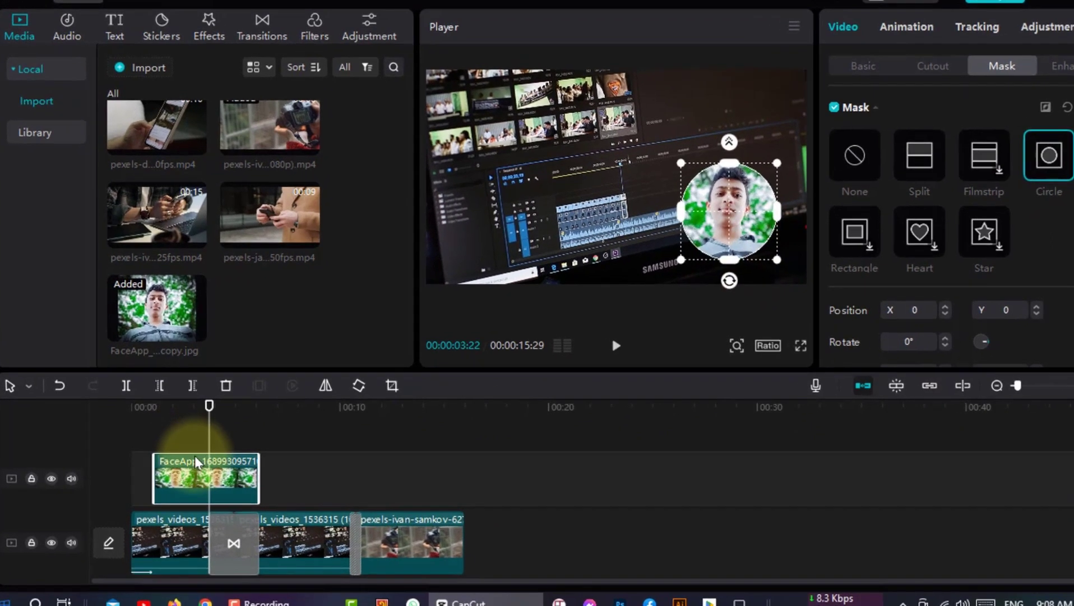
Step: Convert the masked overlay image on the upper track into a compound clip
right_click(195, 454)
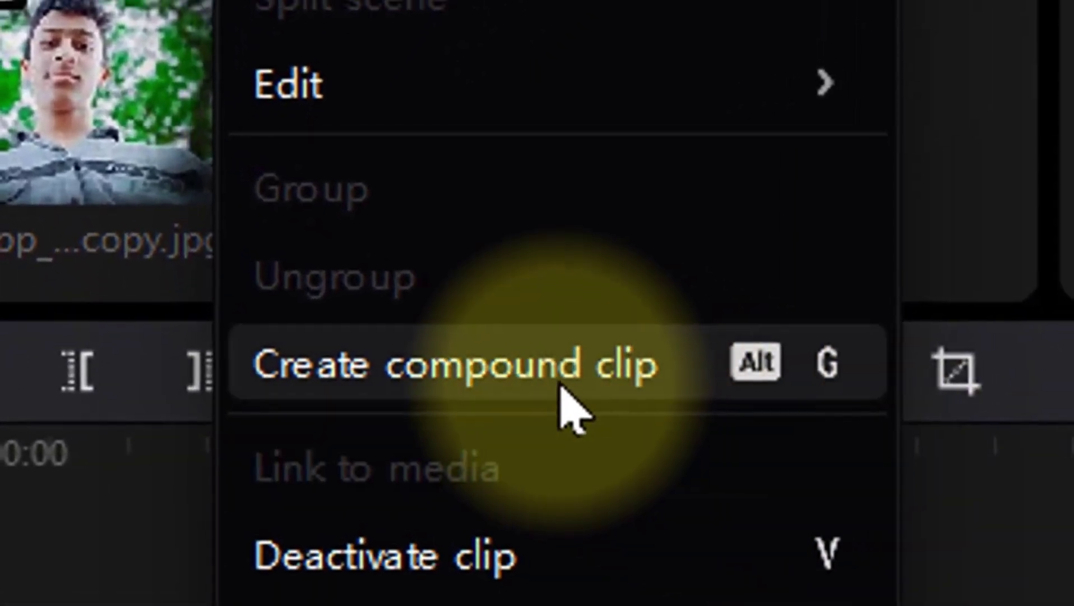
left_click(497, 414)
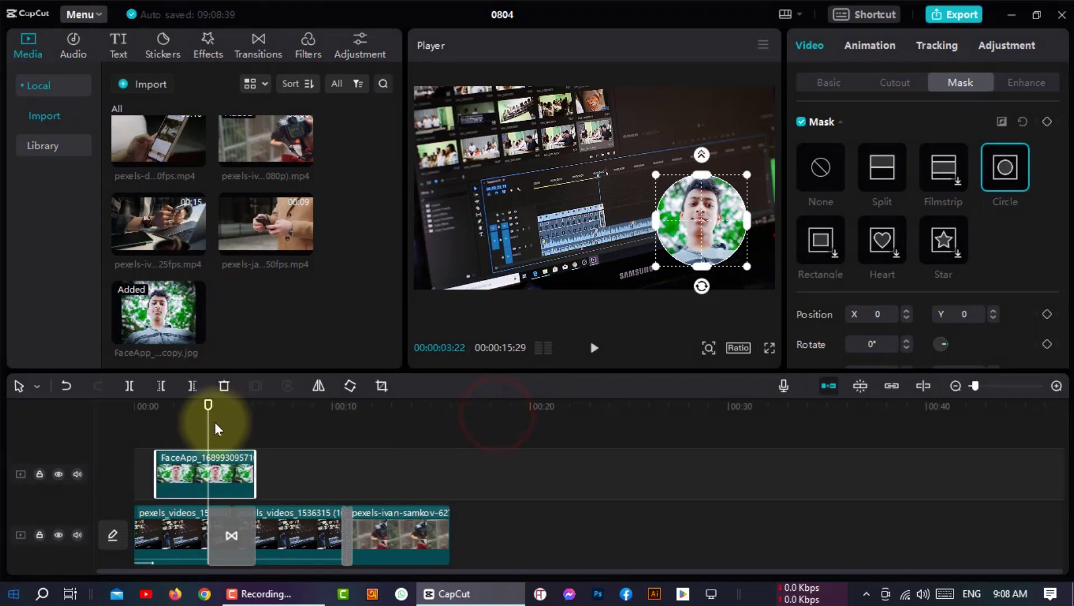
right_click(210, 463)
left_click(206, 464)
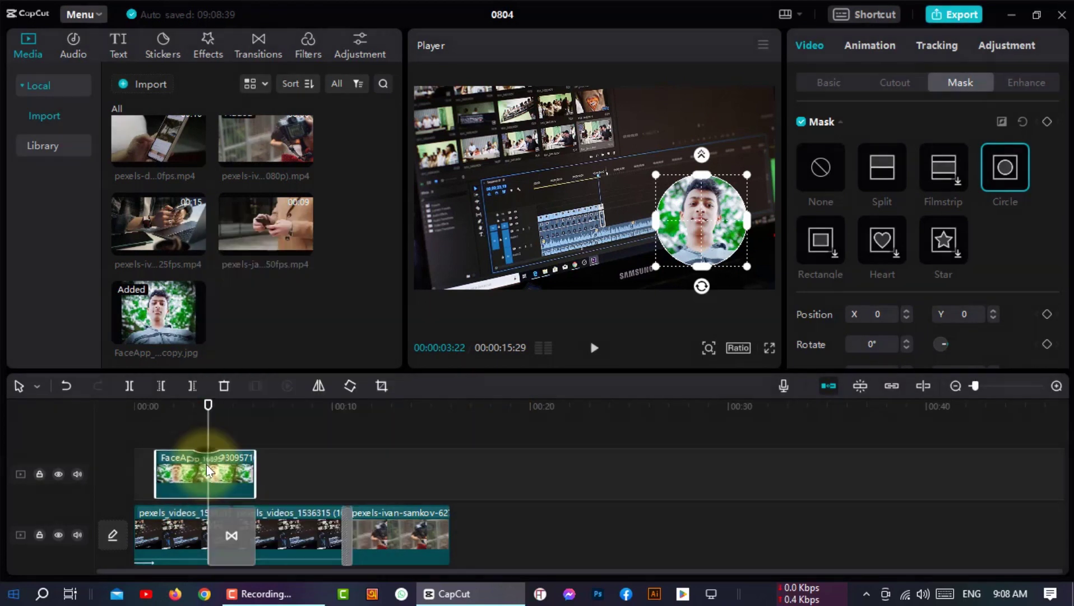
right_click(208, 463)
left_click(270, 384)
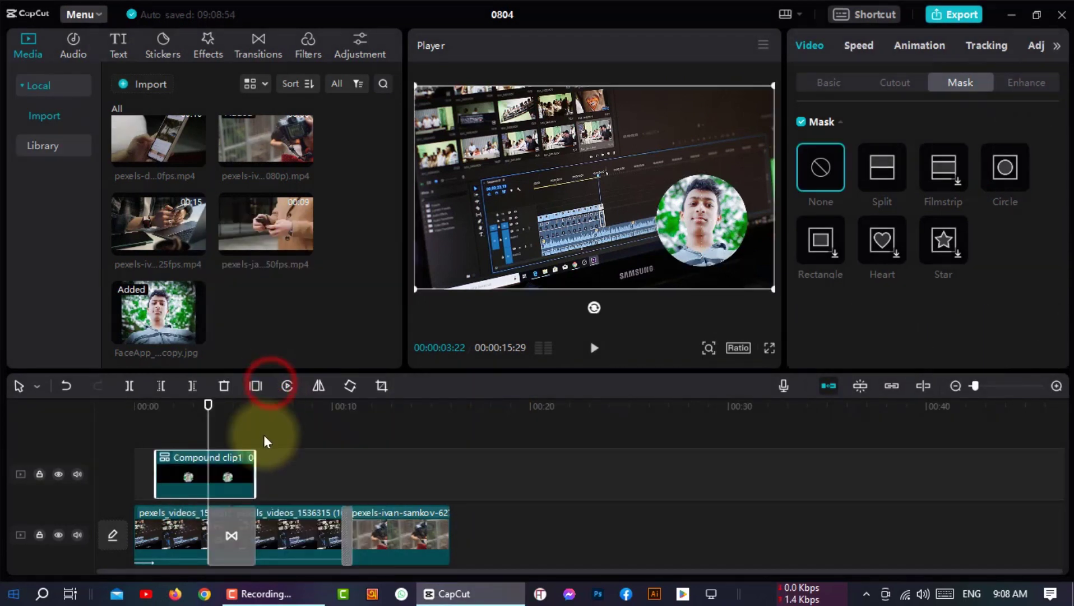
Step: Play back the opening of the timeline to check the circular overlay over the first clips
left_click_drag(207, 442, 149, 428)
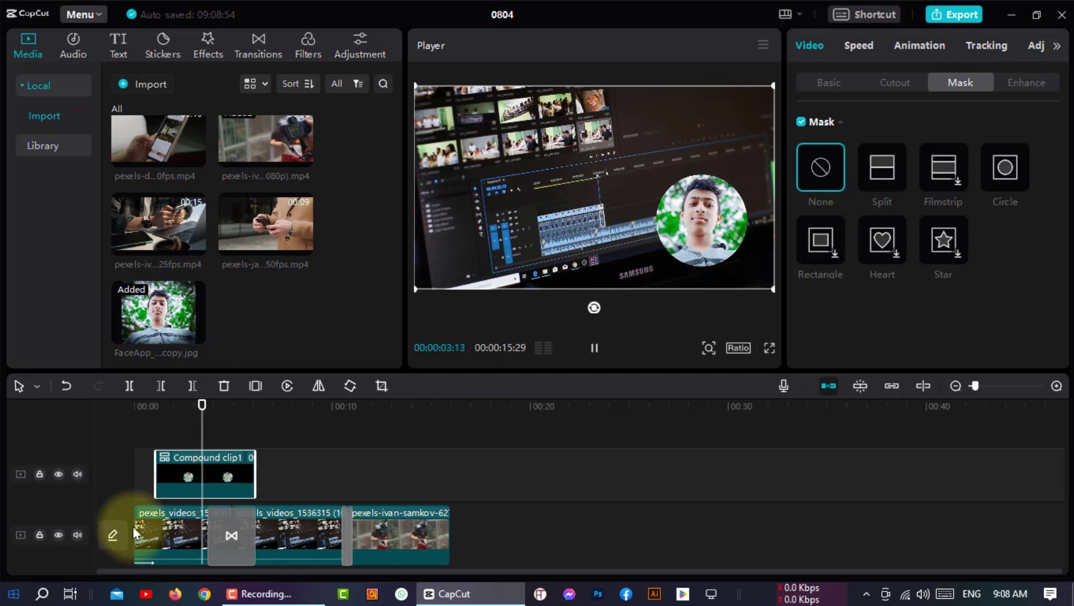
left_click(261, 478)
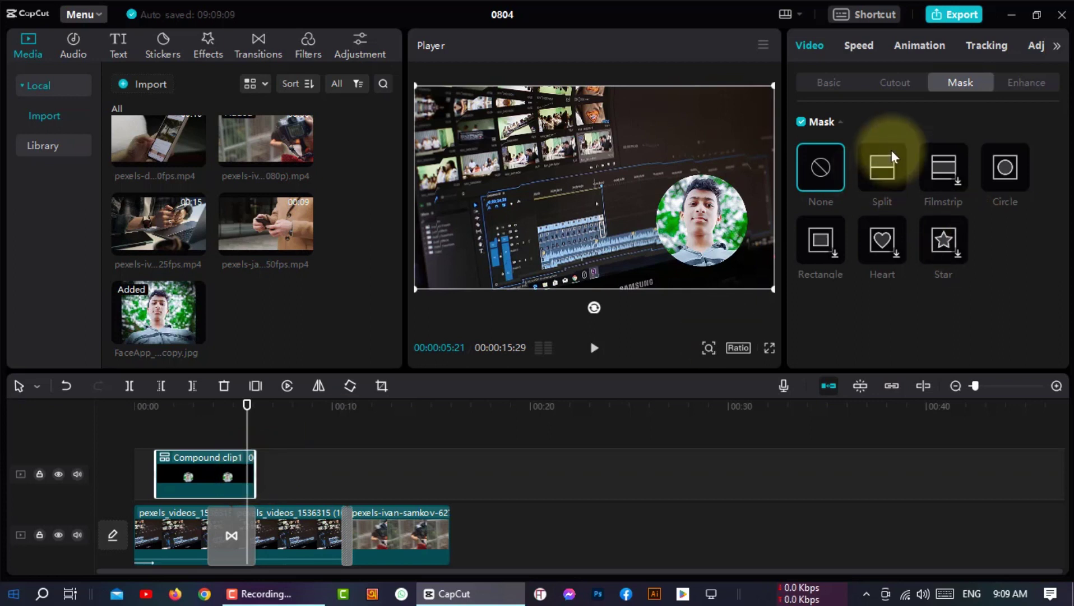
left_click(256, 473)
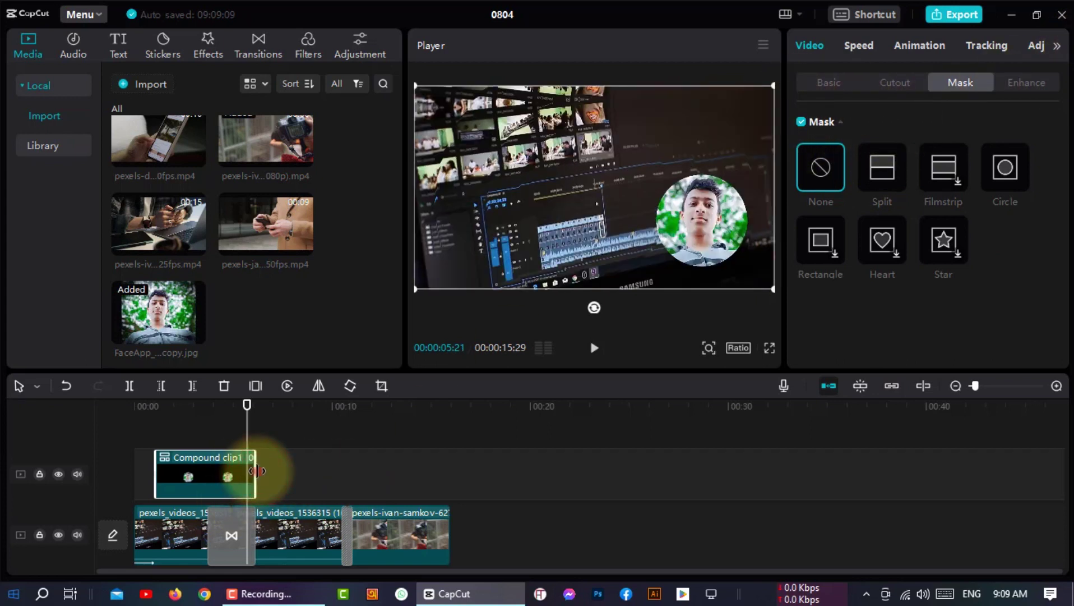
left_click(262, 470)
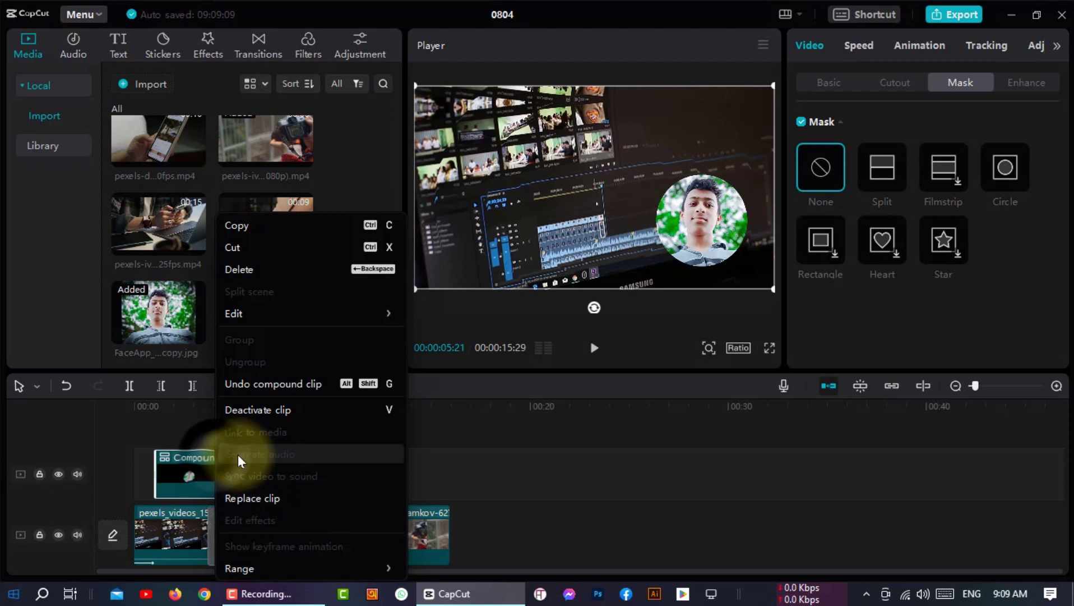
left_click(152, 425)
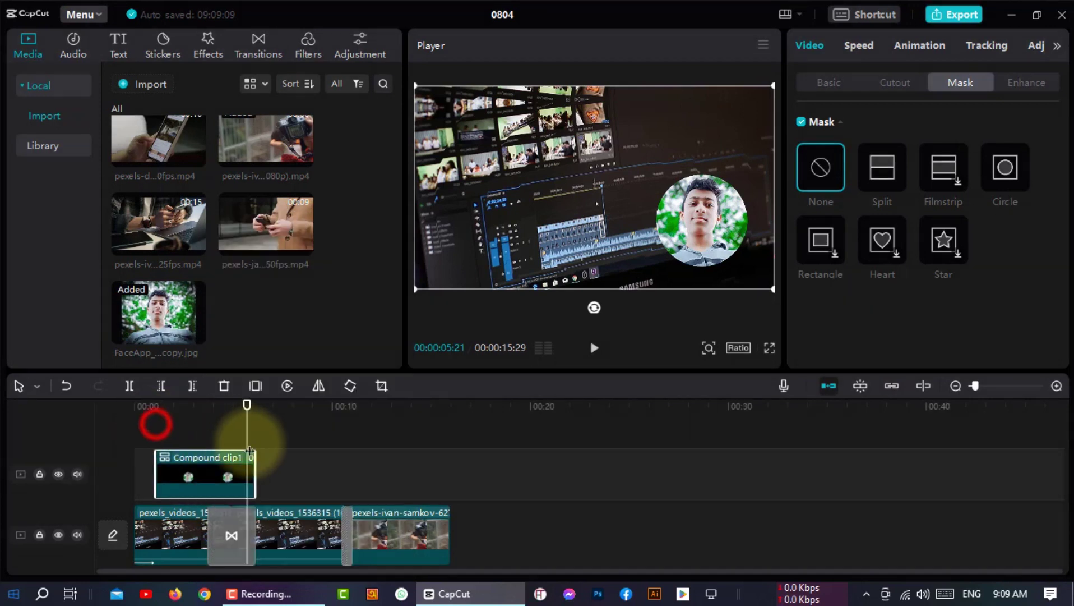
left_click_drag(247, 427, 136, 464)
left_click(219, 457)
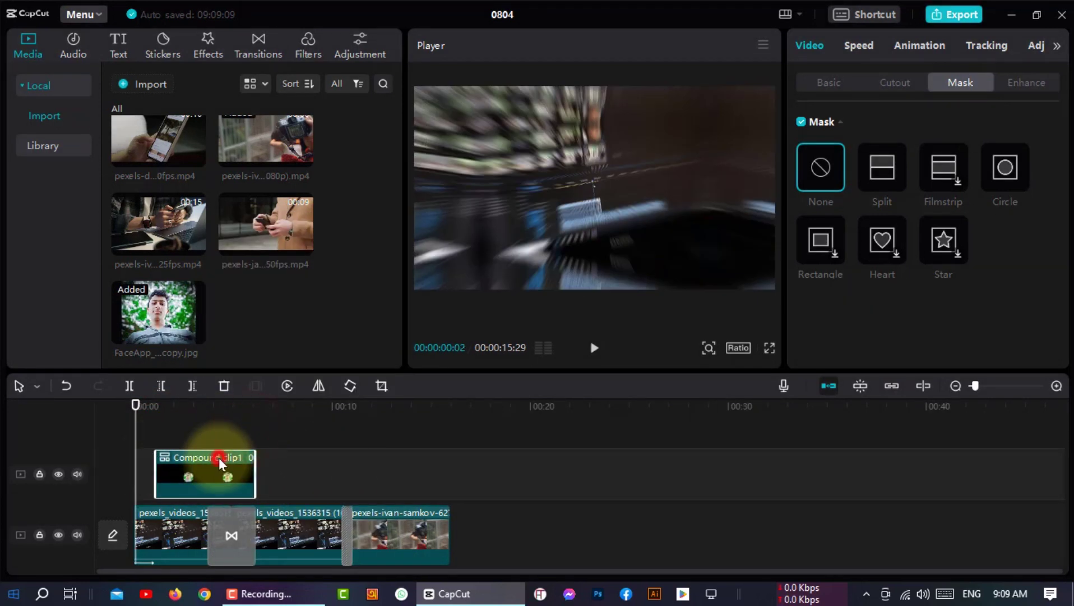
right_click(219, 457)
left_click(211, 471)
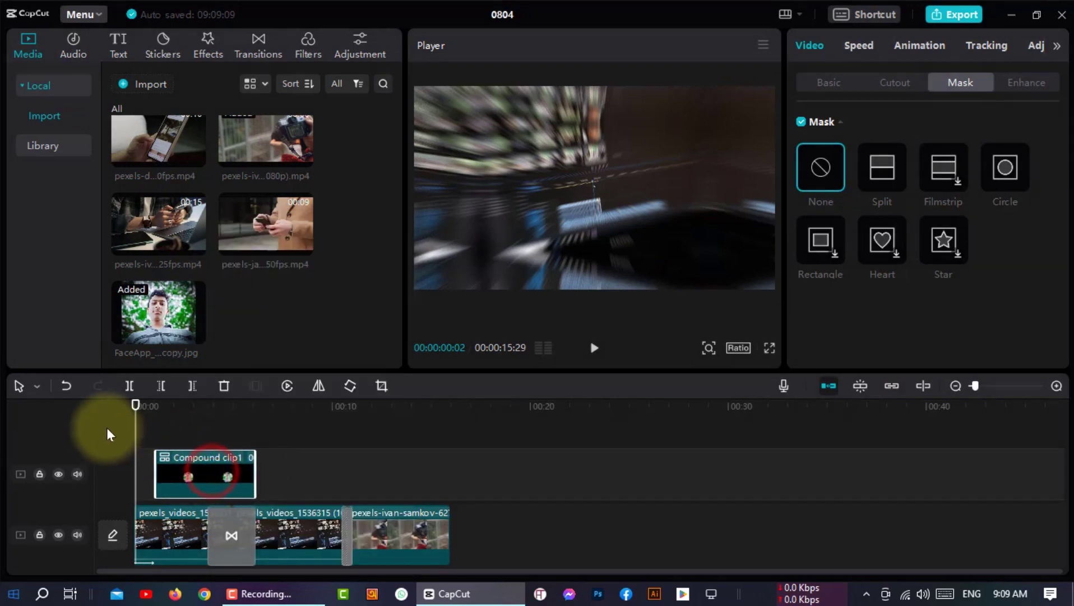
Step: Move the compound clip slightly lower in the frame at 00:00:01:07, and return the playhead to the start
left_click_drag(135, 406, 192, 417)
left_click(161, 438)
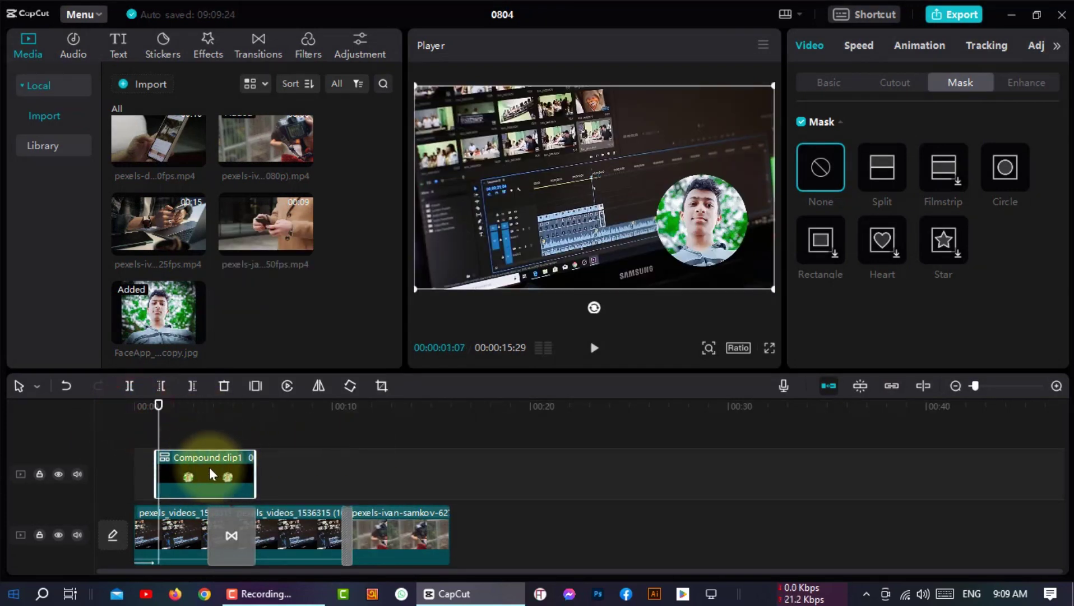
mouse_move(699, 216)
left_mouse_down()
mouse_move(714, 233)
mouse_move(702, 227)
left_mouse_up()
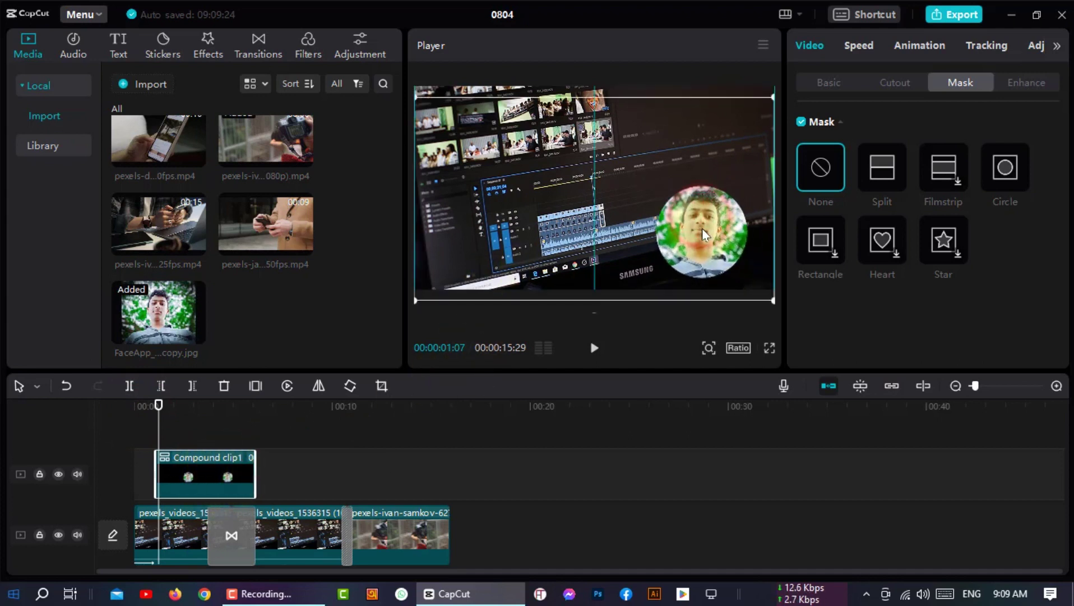
left_click(774, 99)
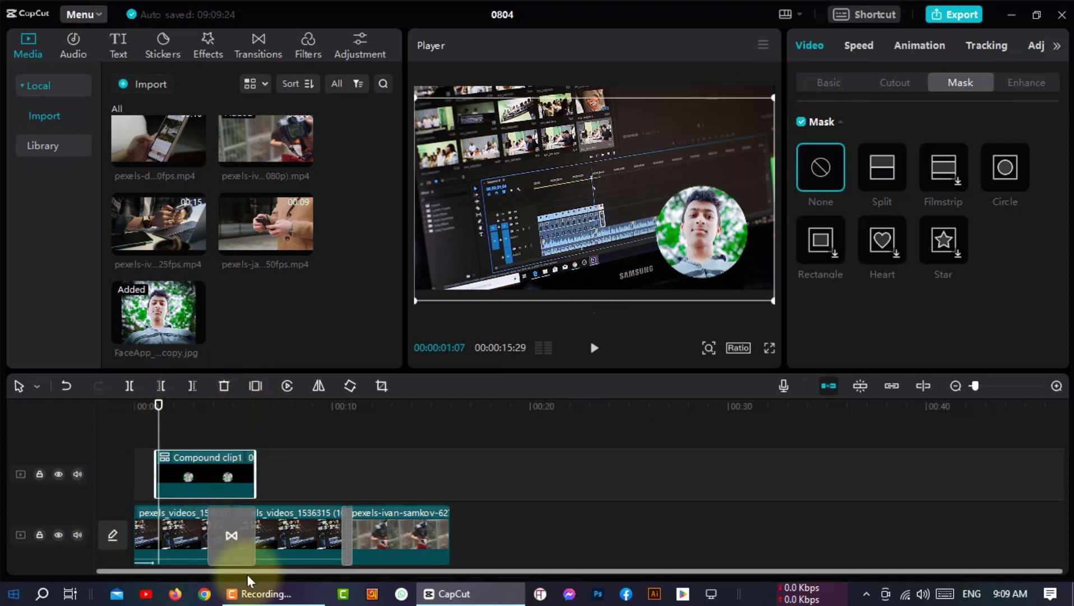
left_click(312, 456)
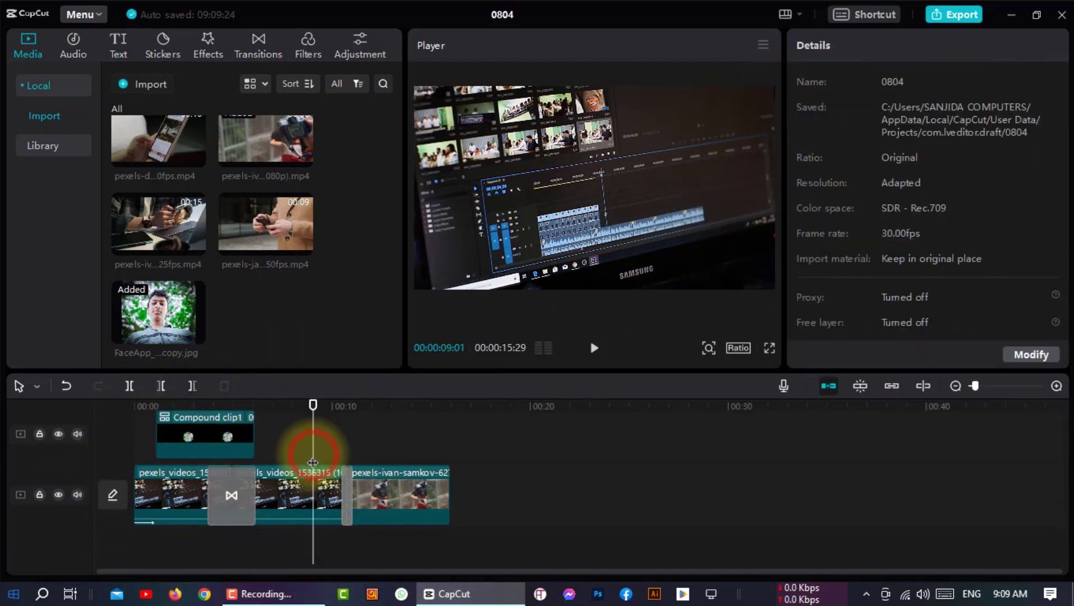
left_click_drag(312, 455, 109, 468)
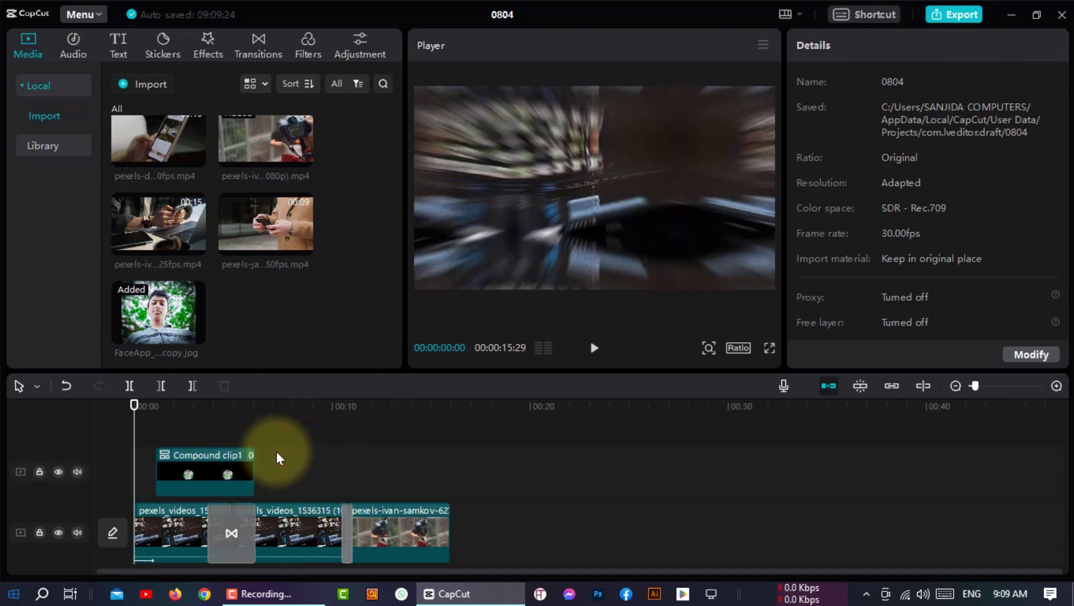